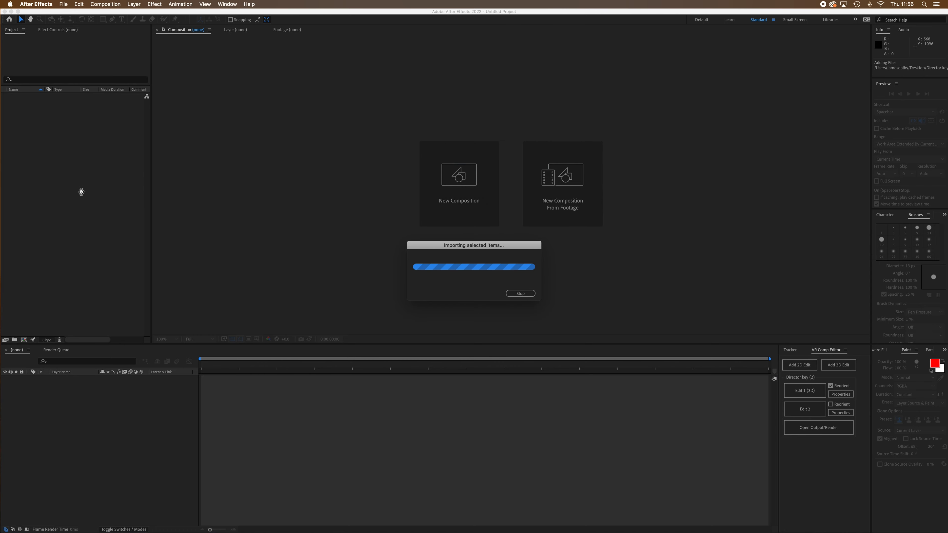
- Create a composition from the Director key Stab + Patch.mov footage and play its first two seconds
click(10, 119)
drag(10, 99, 24, 341)
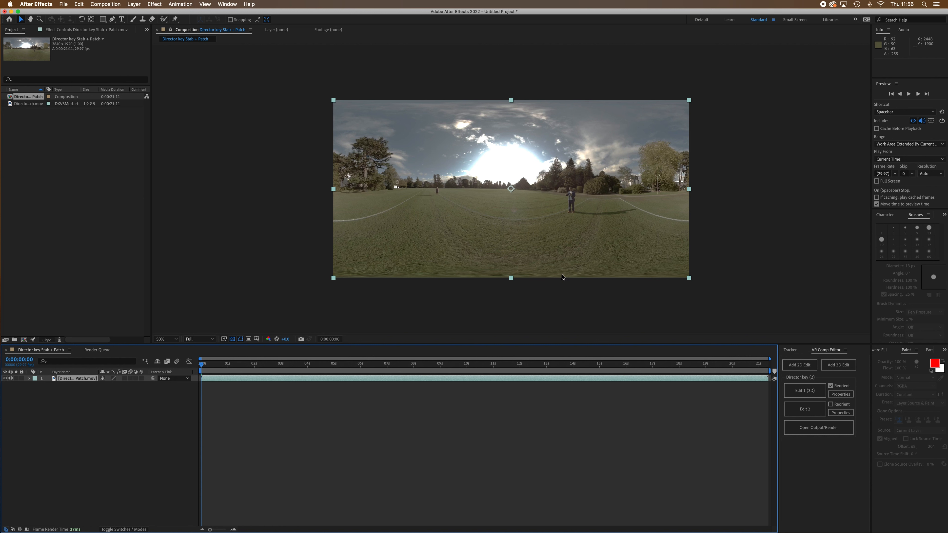
key(space)
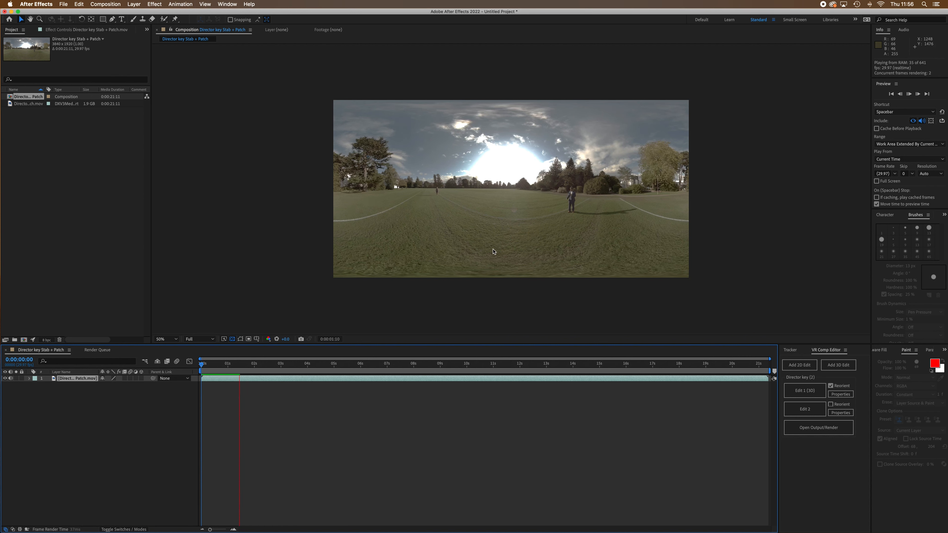
key(space)
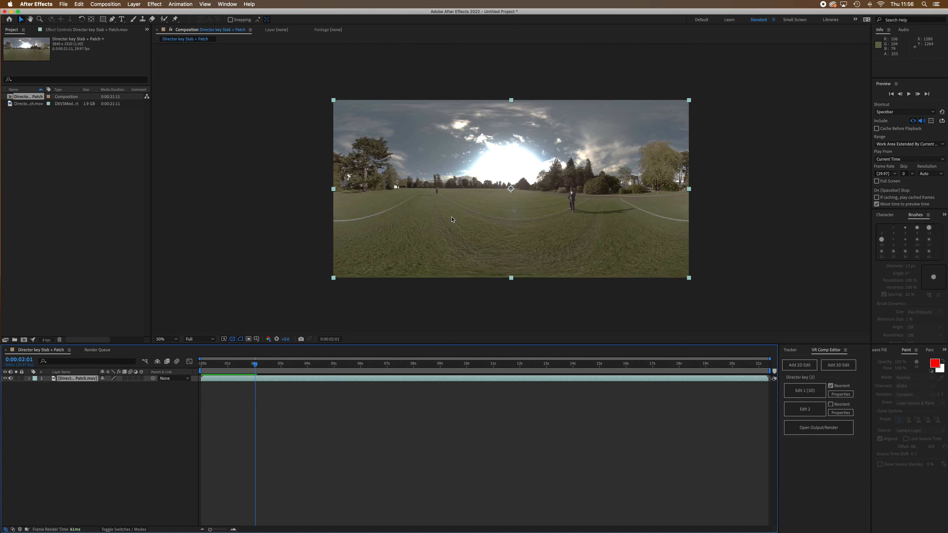
key(slash)
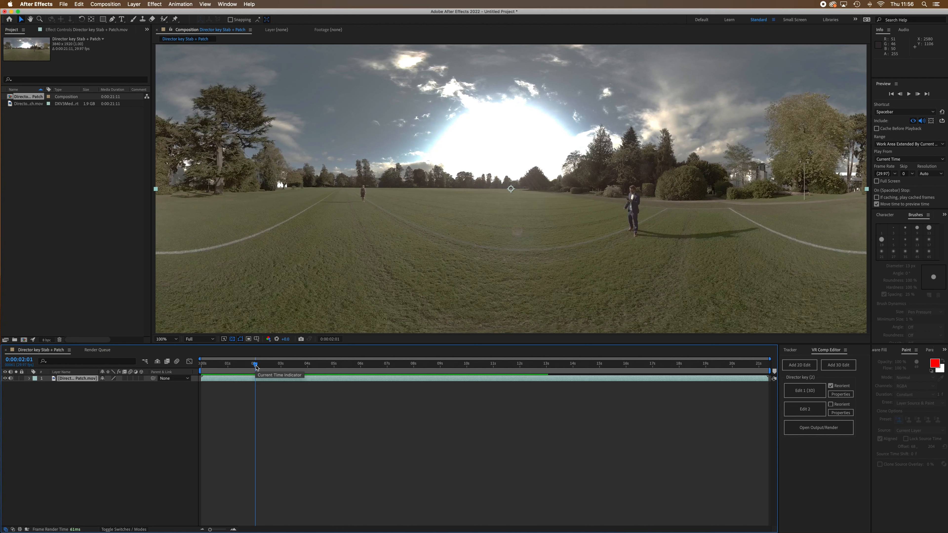
- Set the composition's work area to start at 0:00:10:00 and end at 0:00:19:14
drag(256, 368, 467, 389)
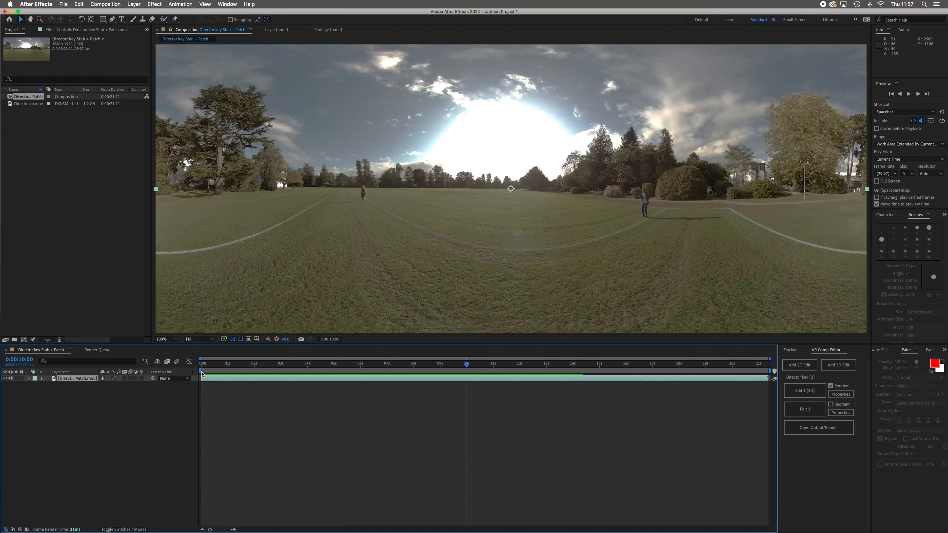
drag(198, 372, 464, 405)
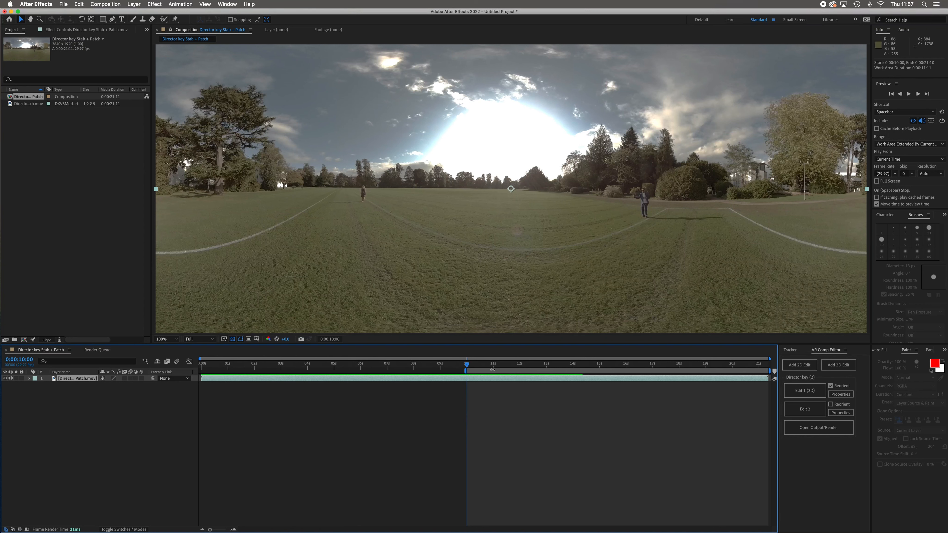
drag(467, 367, 718, 375)
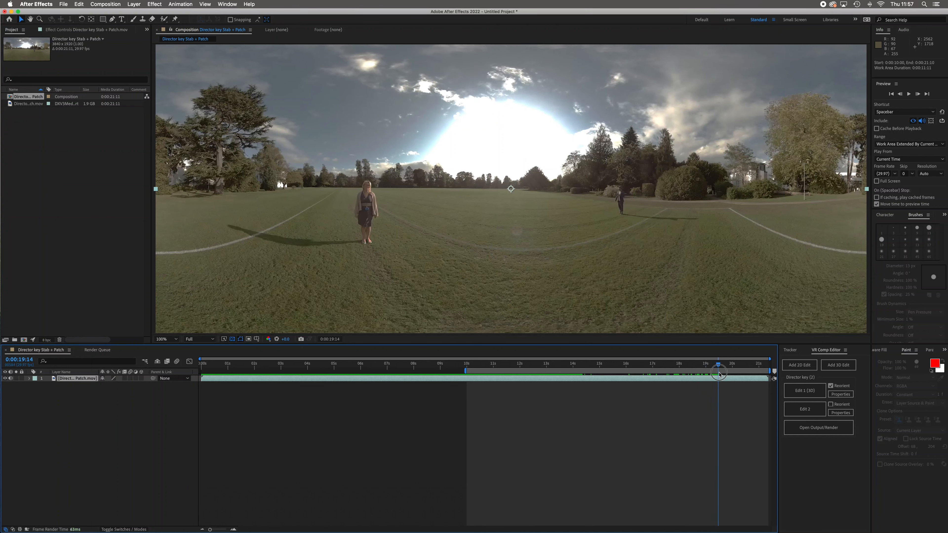
drag(772, 372, 723, 381)
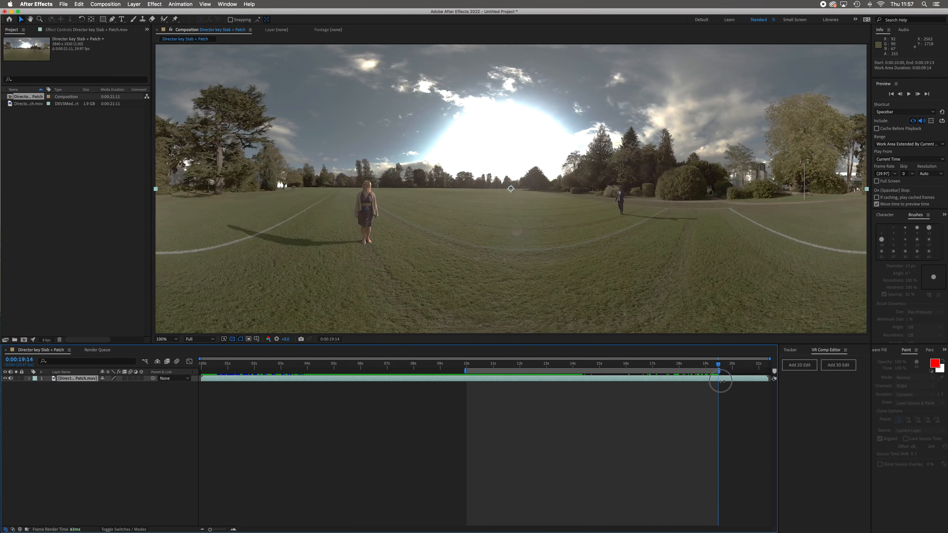
- Draw a closed, curved six-point mask with the Pen tool around the man in the suit and his shadow at 0:00:10:00
drag(520, 366, 467, 386)
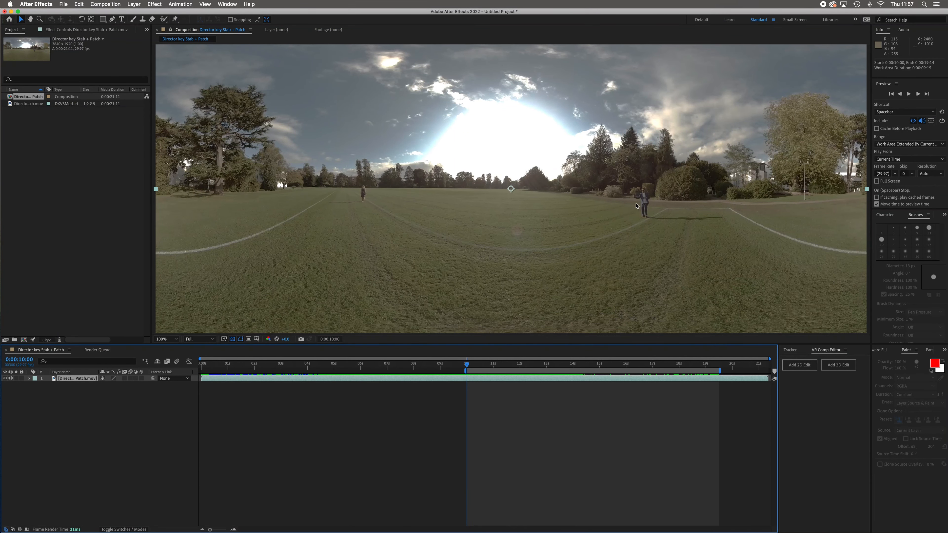
key(period)
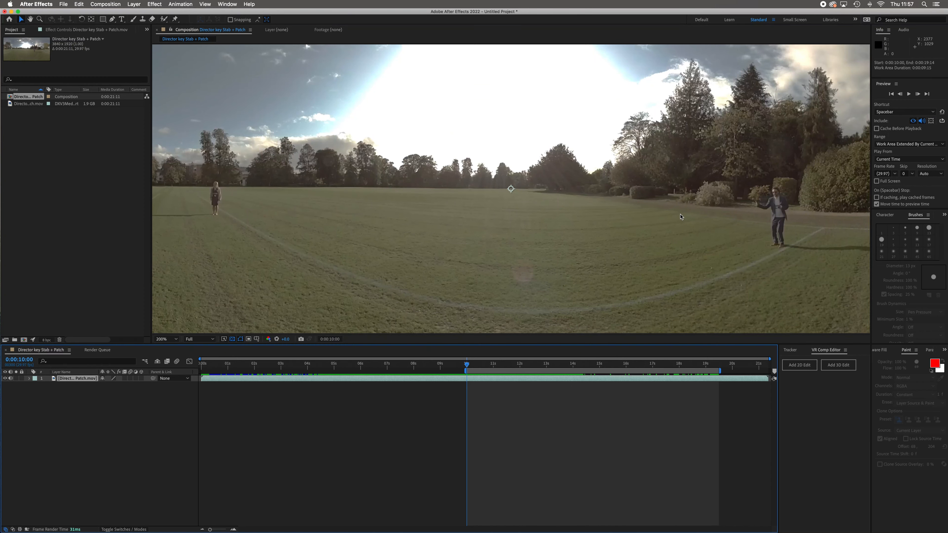
key(period)
key(h)
drag(796, 253, 467, 234)
drag(768, 261, 525, 226)
drag(679, 229, 646, 244)
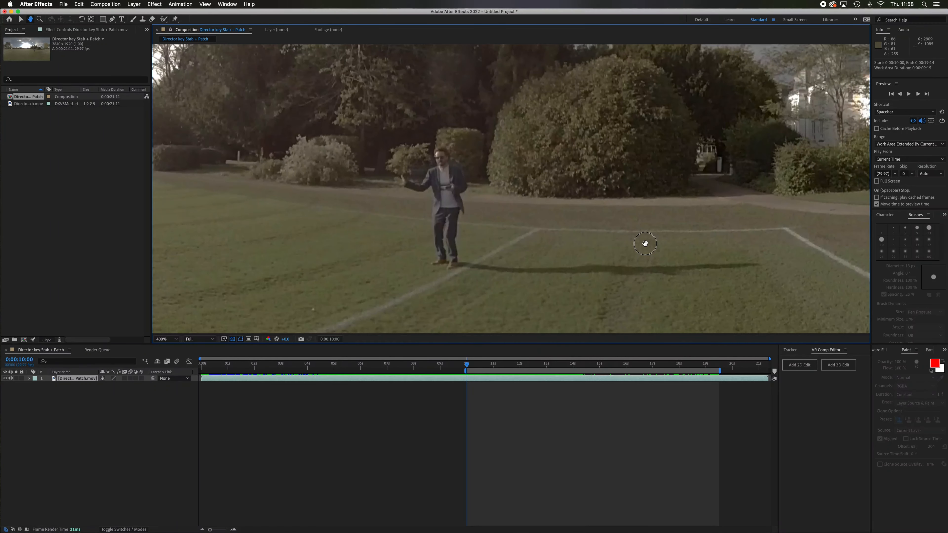
key(v)
click(113, 19)
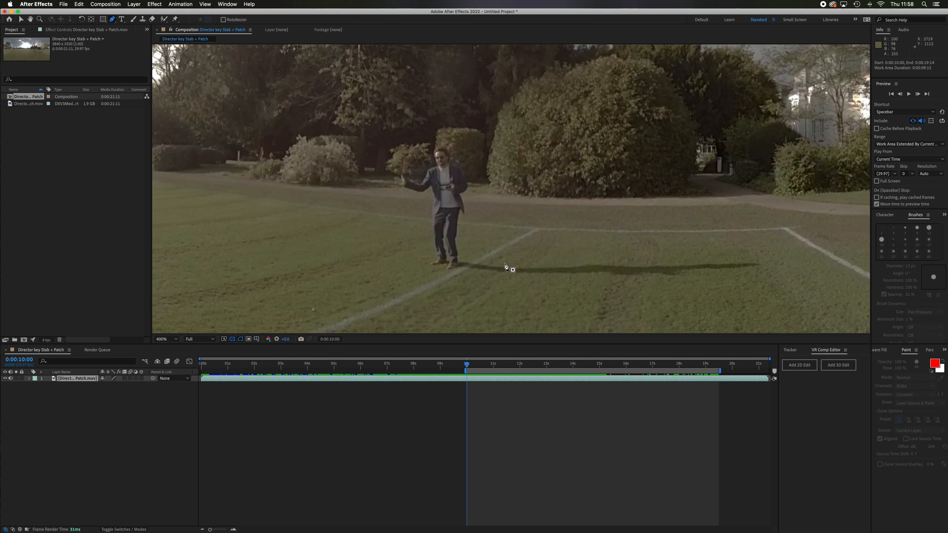
click(439, 127)
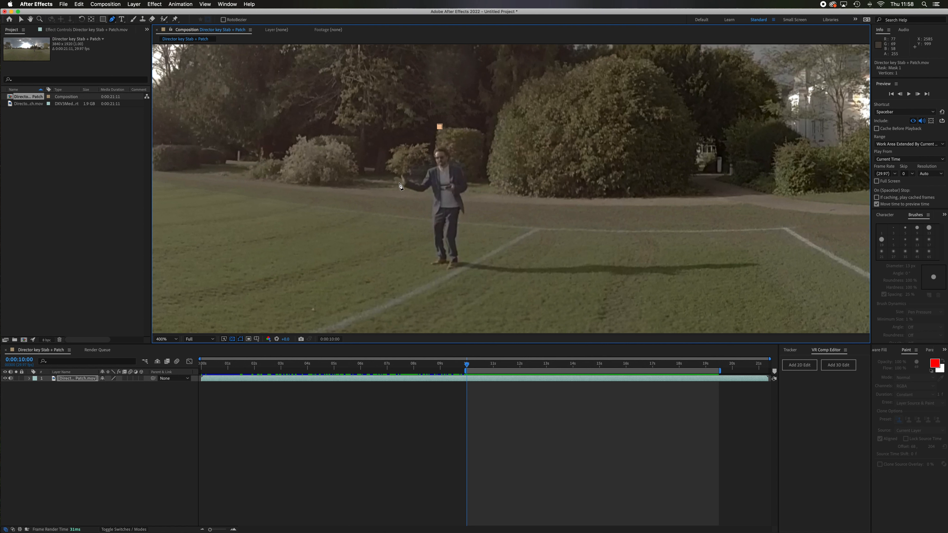
drag(378, 190, 373, 251)
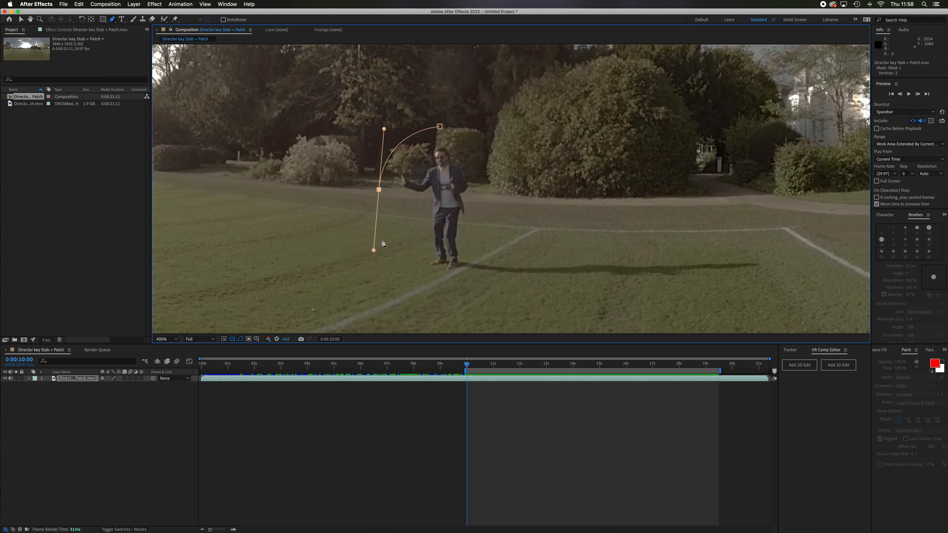
drag(440, 283, 479, 288)
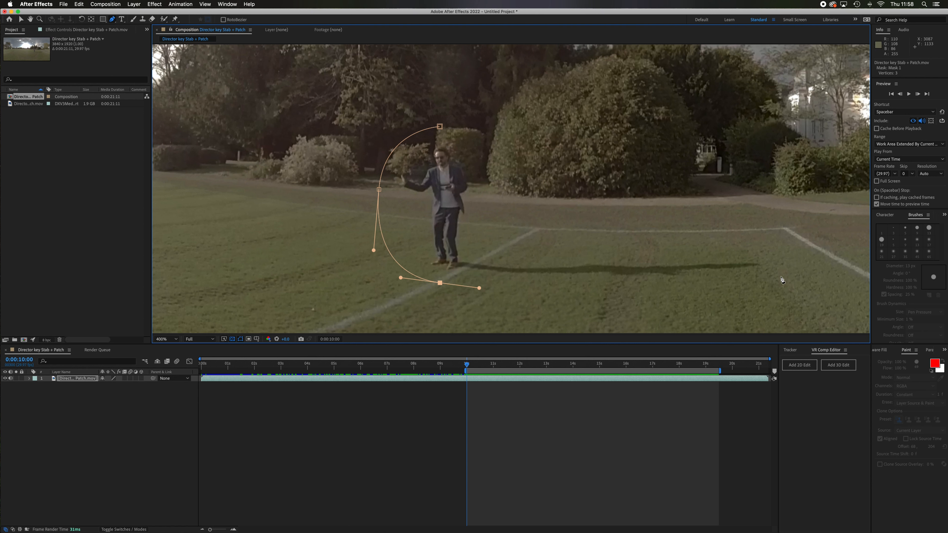
drag(792, 266, 772, 236)
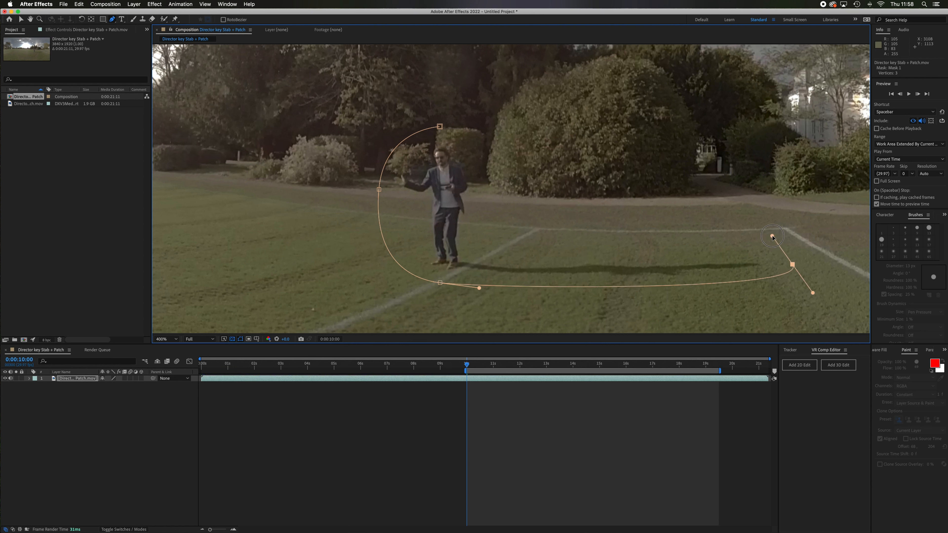
click(476, 251)
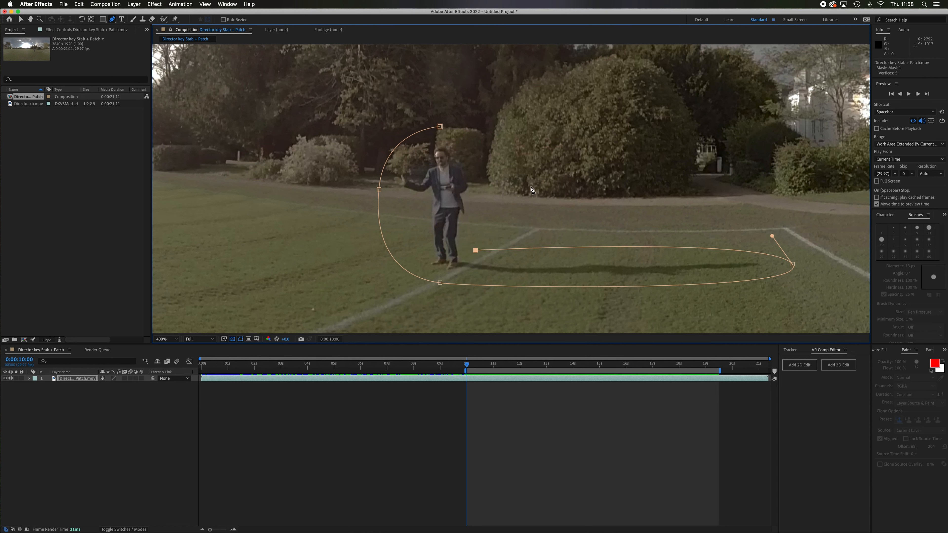
drag(511, 188, 498, 169)
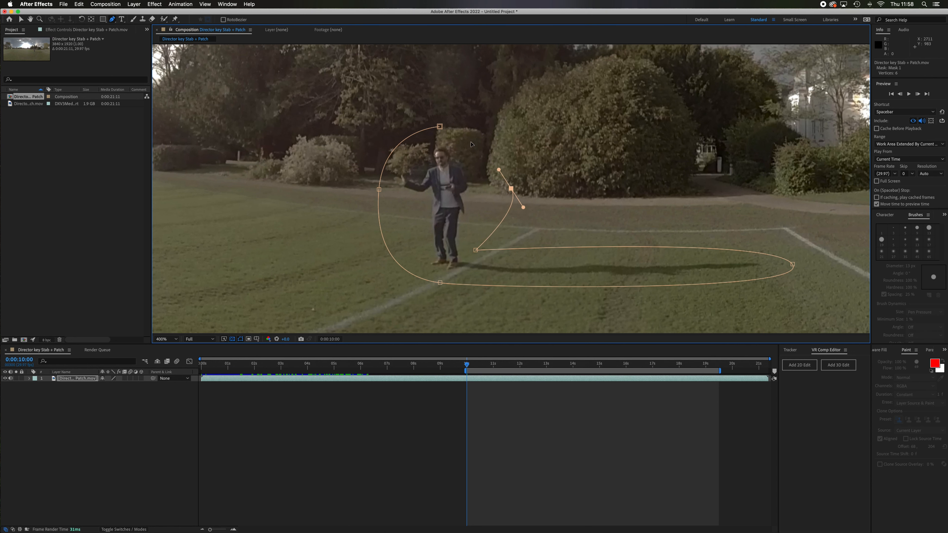
drag(440, 126, 413, 129)
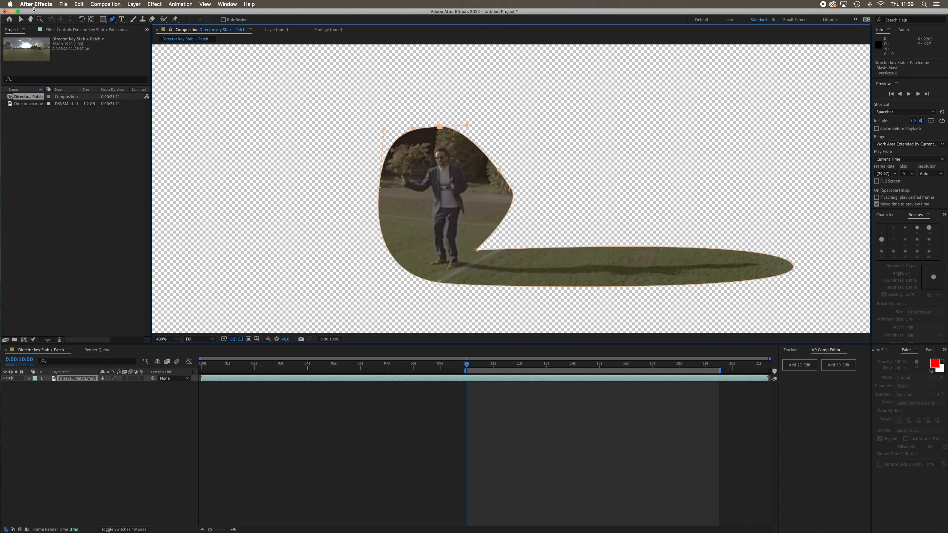
- Refine the mask by shifting its inner corner beside the man slightly toward the shadow and its point below his feet slightly down
click(21, 20)
click(476, 250)
drag(477, 251, 485, 251)
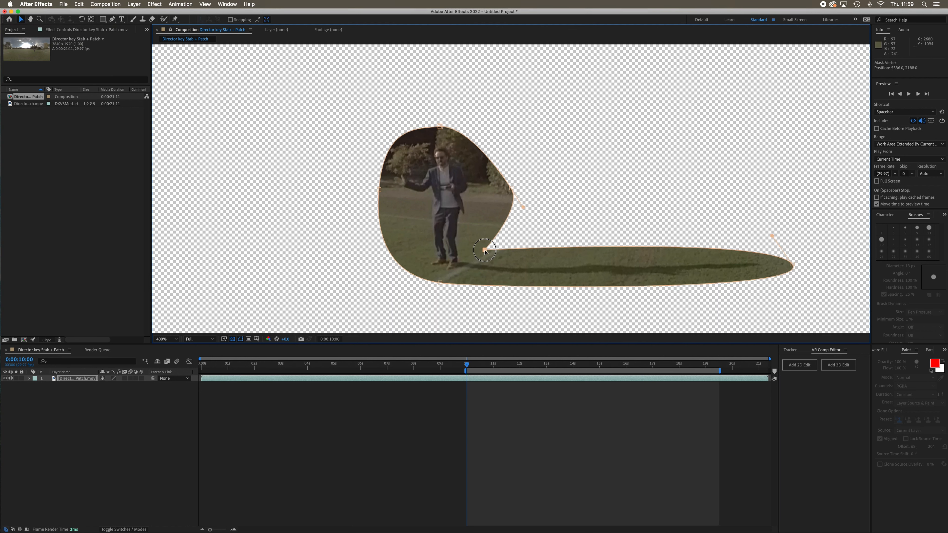
drag(440, 283, 440, 285)
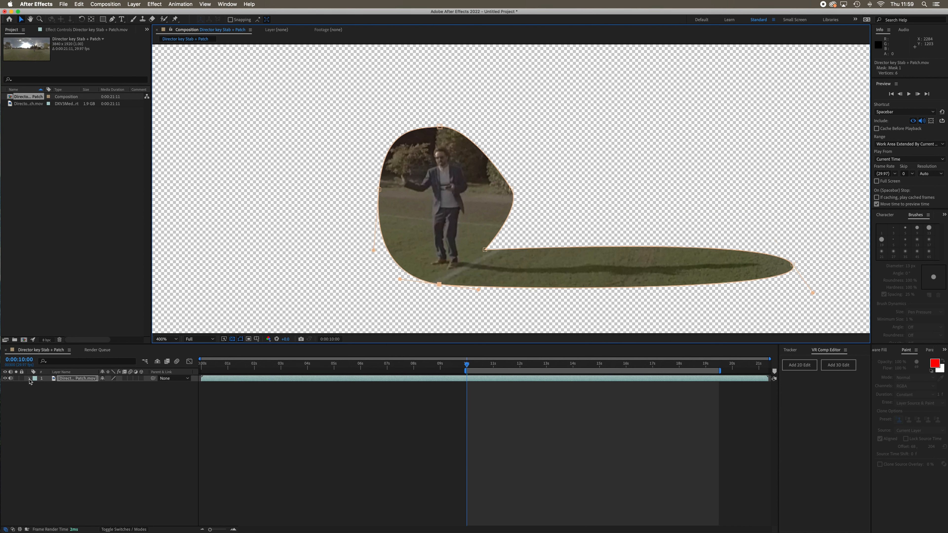
- Set Mask 1's feather to 20 pixels and its mask mode to None
click(29, 379)
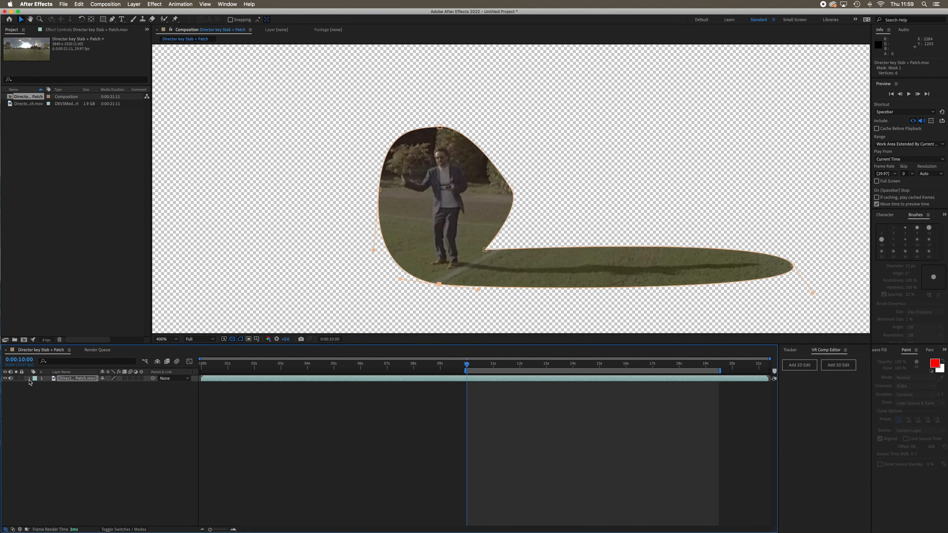
click(36, 385)
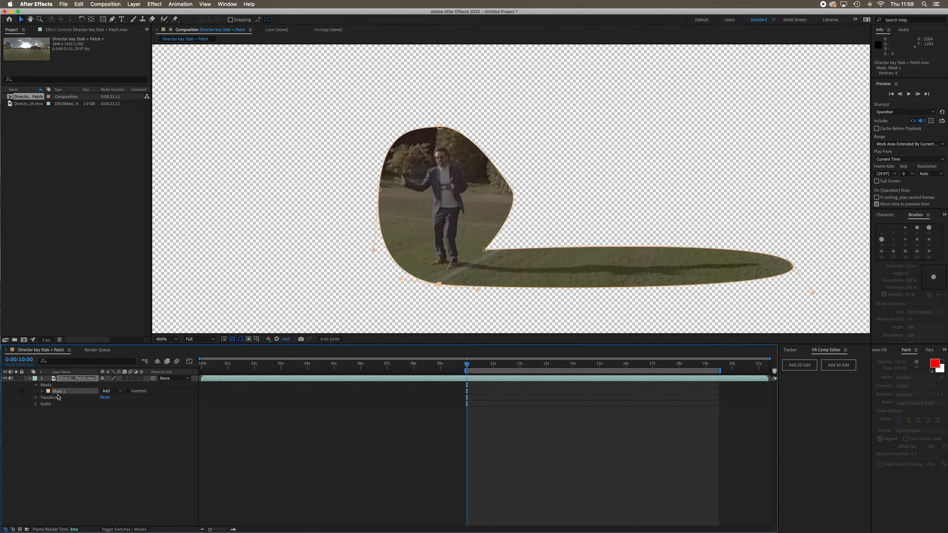
click(42, 391)
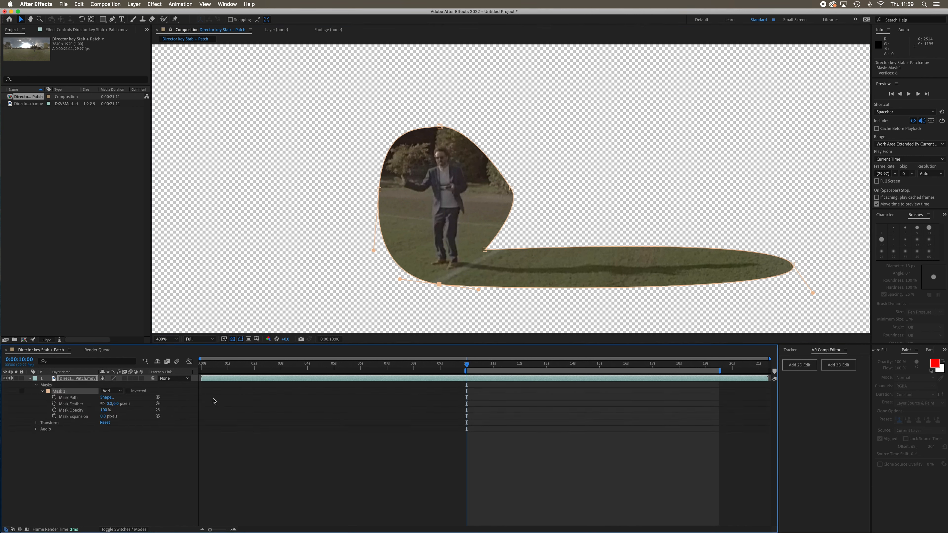
drag(111, 404, 119, 405)
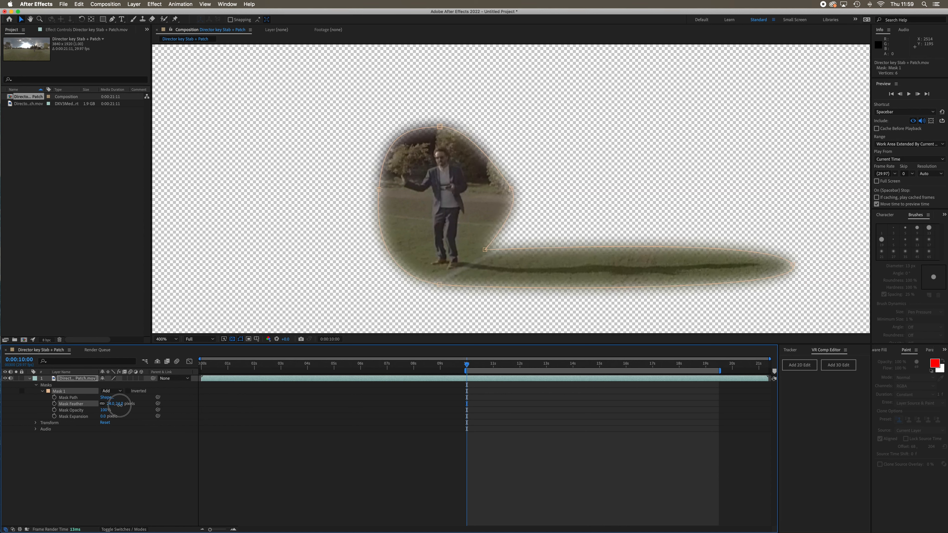
drag(120, 406, 118, 405)
click(121, 395)
click(121, 399)
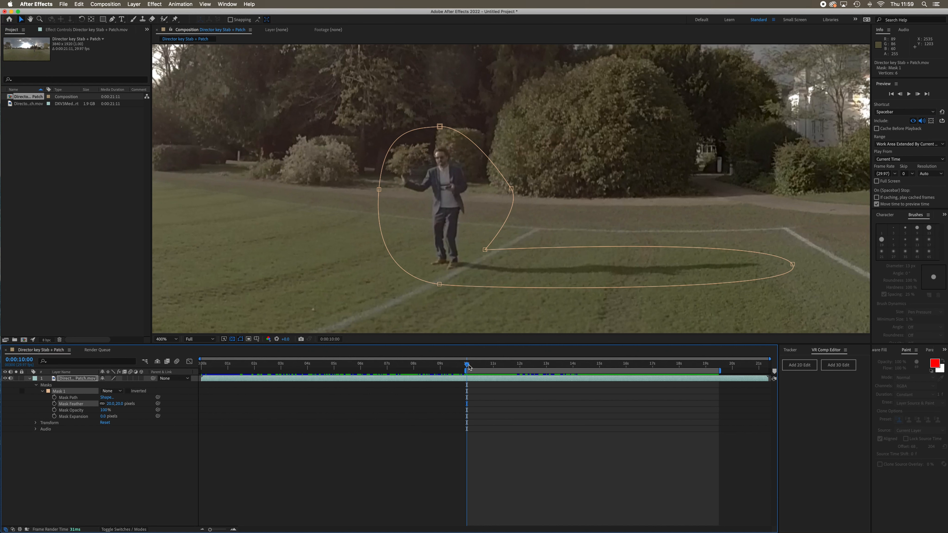
- Start keyframing Mask Path and Mask Expansion at 0:00:10:00, and add a Mask Path keyframe at 0:00:10:28
click(55, 398)
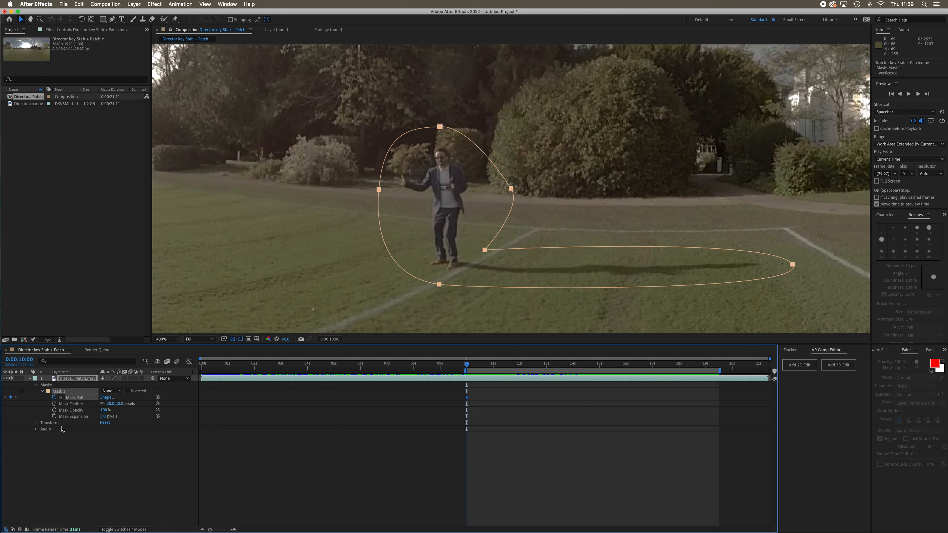
click(54, 417)
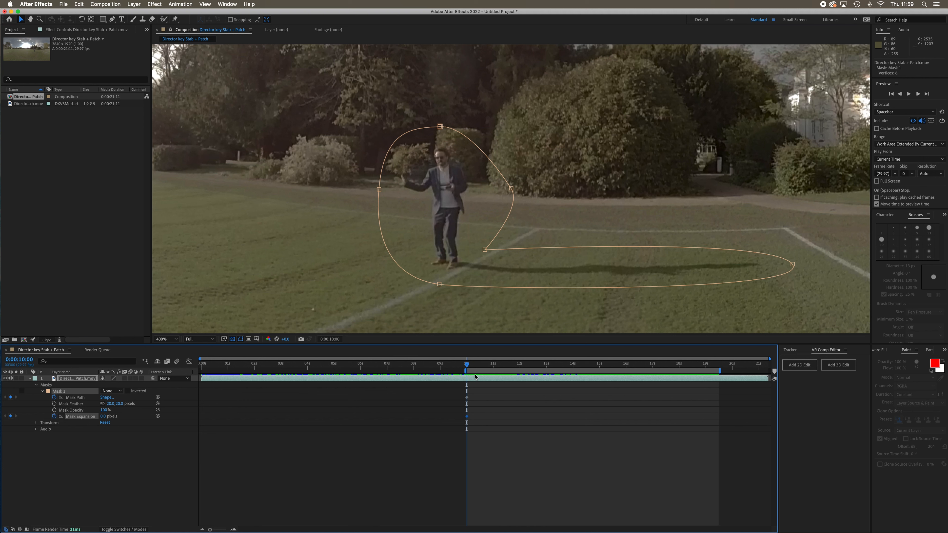
drag(467, 365, 491, 370)
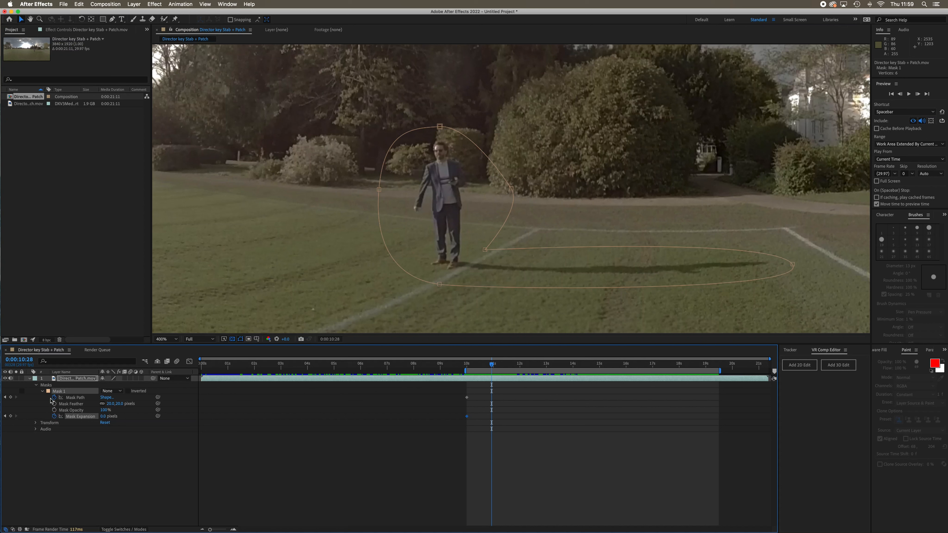
click(11, 398)
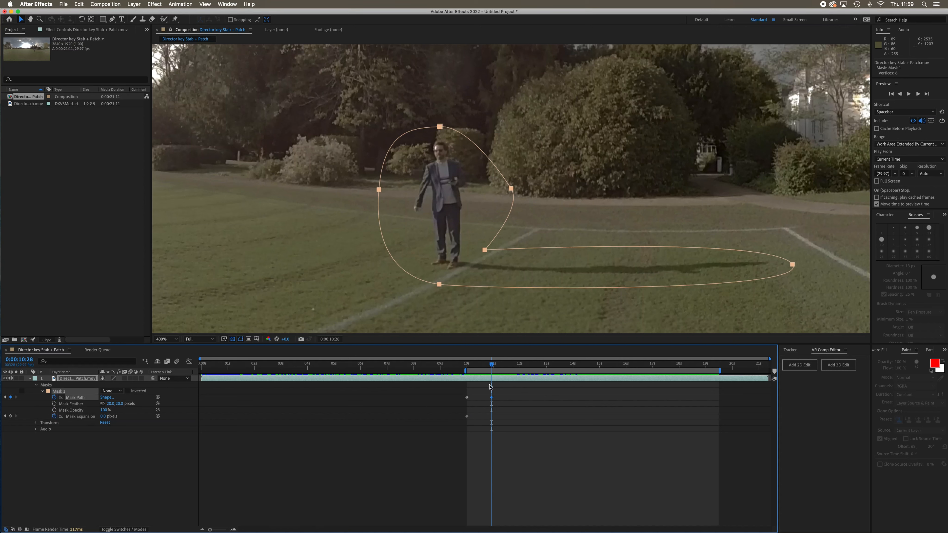
- Keyframe the Mask Path at 0:00:13:20 by nudging the whole mask slightly to the right
drag(495, 369, 564, 381)
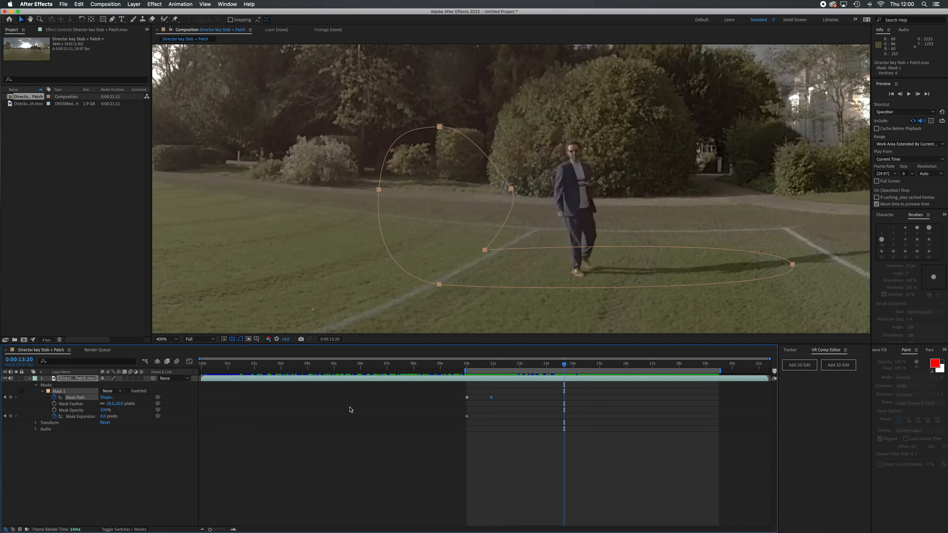
click(82, 399)
key(Right)
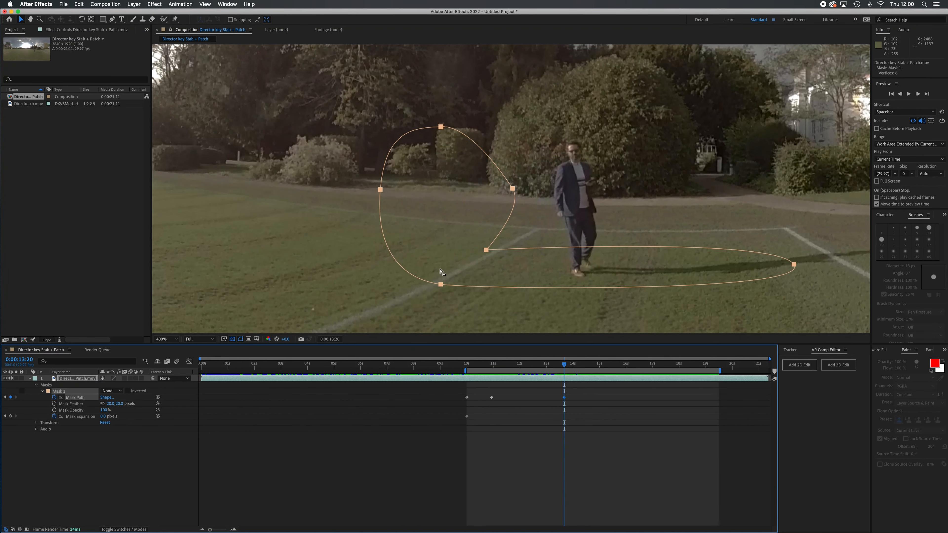
- Try moving the whole mask over the man in one go, and undo that path edit
drag(487, 249, 622, 251)
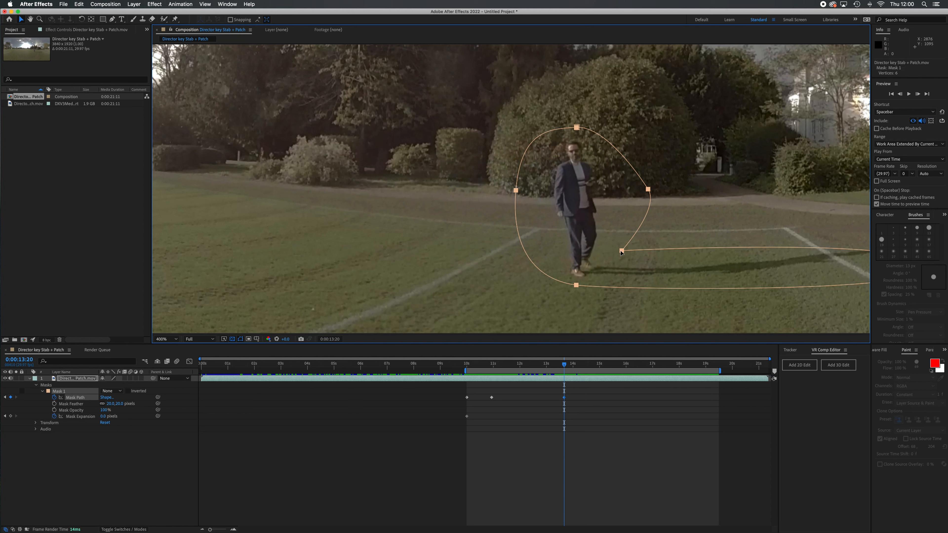
key(super+z)
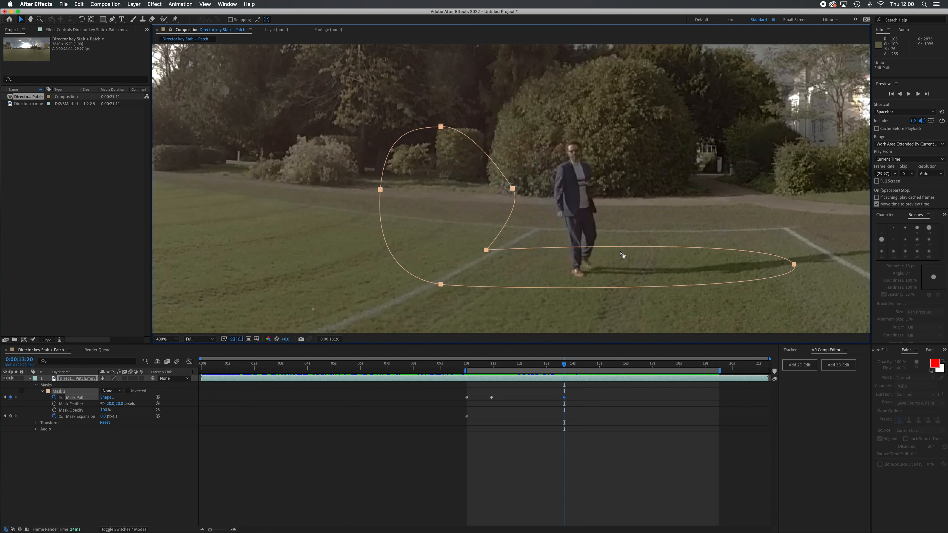
- Select Mask 1's Mask Path and nudge the whole mask horizontally to the right toward the man and his shadow at 0:00:13:20
click(76, 398)
key(Right)
key(Right)
key(Right)
key(Right)
key(Right)
key(Right)
key(Right)
key(Right)
key(Right)
key(Right)
key(Right)
key(Right)
key(Right)
key(Right)
key(Right)
key(Right)
key(Right)
key(Right)
key(Right)
key(Right)
key(Right)
key(Right)
key(Right)
key(Right)
key(Right)
key(Right)
key(Right)
key(Right)
key(Right)
key(Right)
key(Right)
key(Right)
key(Right)
key(Right)
key(Right)
key(Right)
key(Right)
key(Right)
key(Right)
key(Right)
key(Right)
key(Right)
key(Right)
key(Right)
key(Right)
key(Right)
key(Right)
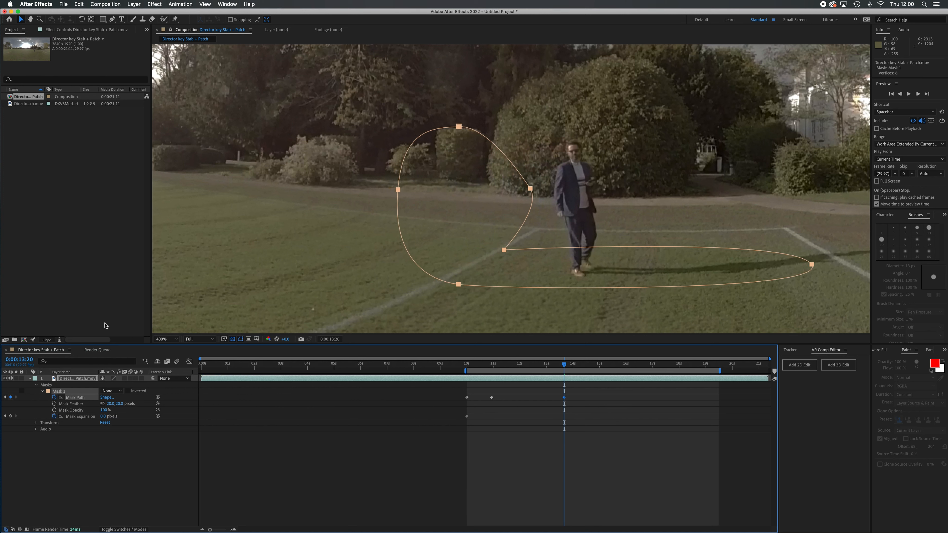
key(Right)
key(Right)
key(Right)
key(Right)
key(Right)
key(Right)
key(Right)
key(Right)
key(Right)
key(Right)
key(Right)
key(Right)
key(Right)
key(Right)
key(Right)
key(Right)
key(Right)
key(Right)
key(Right)
key(Right)
key(Right)
key(Right)
key(Right)
key(Right)
key(Right)
key(Right)
key(Right)
key(Right)
key(Right)
key(Right)
key(Right)
key(Right)
key(Right)
key(Right)
key(Right)
key(Right)
key(Right)
key(Right)
key(Right)
key(Right)
key(Right)
key(Right)
key(Right)
key(Right)
key(Right)
key(Right)
key(Right)
key(Right)
key(Right)
key(Right)
key(Right)
key(Right)
key(Right)
key(Right)
key(Right)
key(Right)
key(Right)
key(Right)
key(Right)
key(Right)
key(Right)
key(Right)
key(Right)
key(Right)
key(Right)
key(Right)
key(Right)
key(Right)
key(Right)
key(Right)
key(Right)
key(Right)
key(Right)
key(Right)
key(Right)
key(Right)
key(Right)
key(Right)
key(Right)
key(Right)
key(Right)
key(Right)
key(Right)
key(Right)
key(Right)
key(Right)
key(Right)
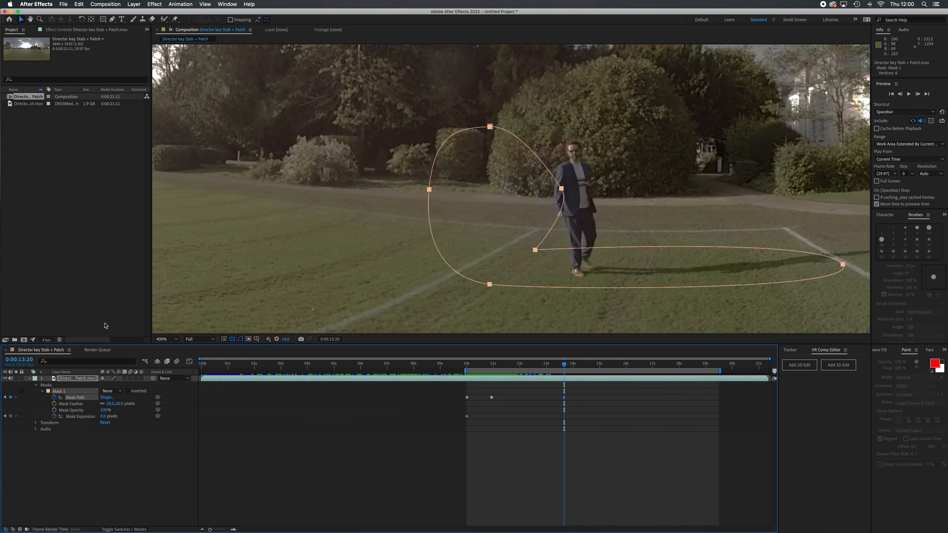
key(Right)
key(Right)
key(Right)
key(Right)
key(Right)
key(Right)
key(Right)
key(Right)
key(Right)
key(Right)
key(Right)
key(Right)
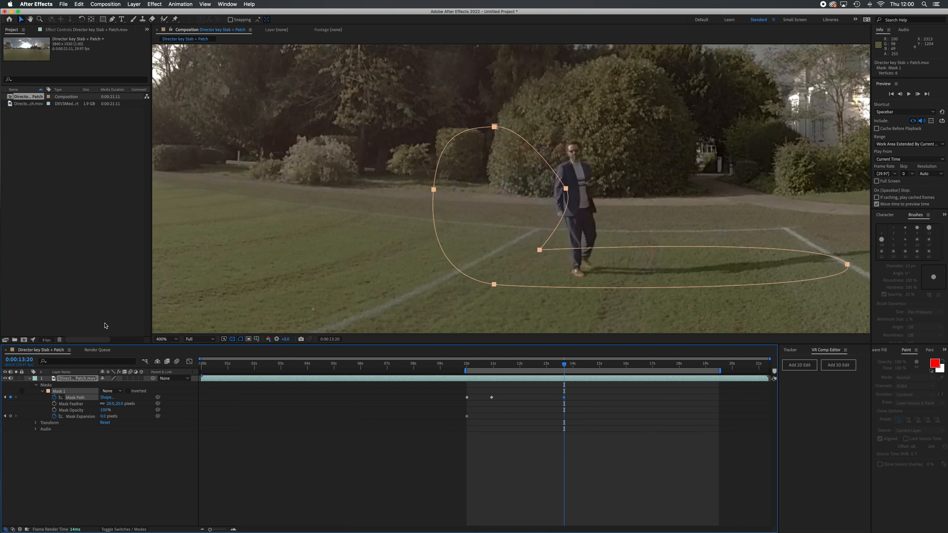
key(Right)
key(Right)
key(Right)
key(Right)
key(Right)
key(Right)
key(Right)
key(Right)
key(Right)
key(Right)
key(Right)
key(Right)
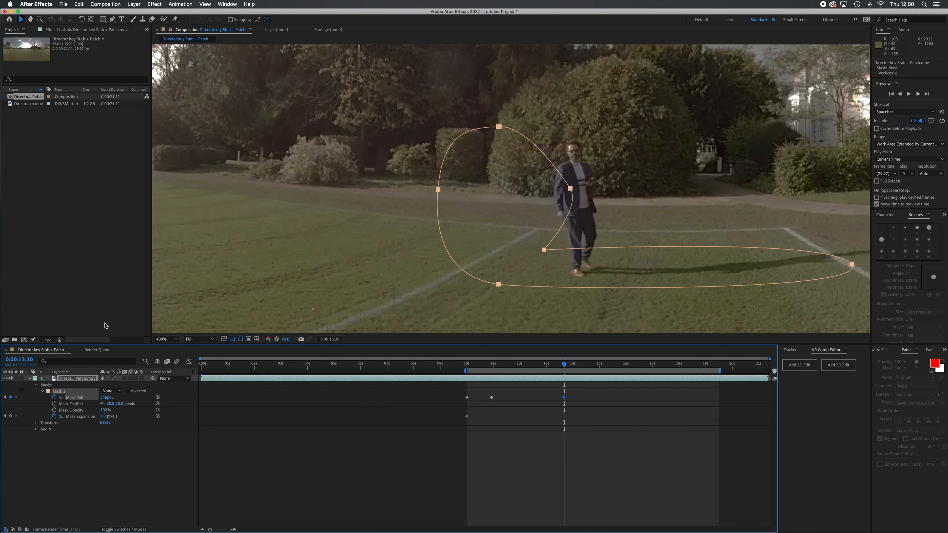
- Continue nudging the whole mask right at 0:00:13:20 until its rounded part surrounds the man and its extension covers his shadow
key(Right)
key(Right)
key(Right)
key(Right)
key(Right)
key(Right)
key(Right)
key(Right)
key(Right)
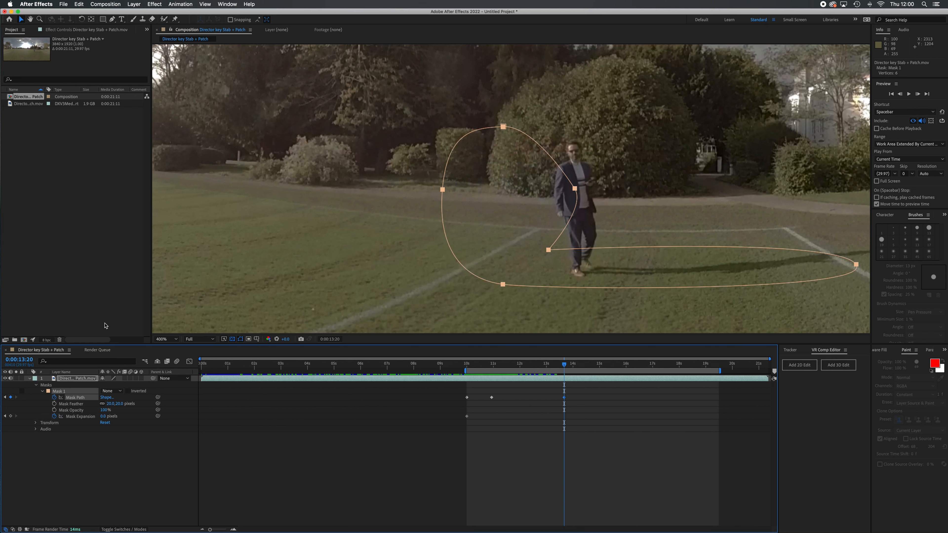
key(Right)
key(Right)
key(Right)
key(Right)
key(Right)
key(Right)
key(Right)
key(Right)
key(Right)
key(Right)
key(Right)
key(Right)
key(Right)
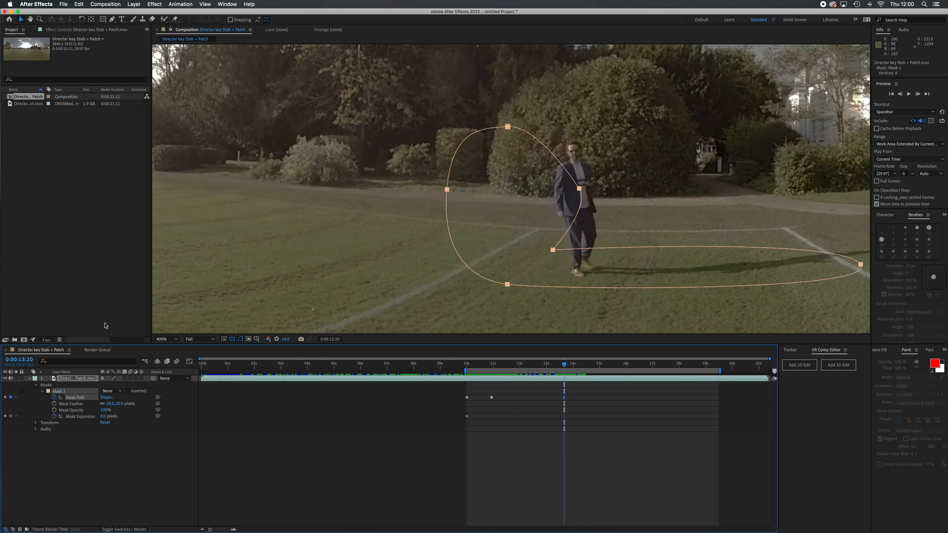
key(Right)
key(Right)
key(Right)
key(Right)
key(Right)
key(Right)
key(Right)
key(Right)
key(Right)
key(Right)
key(Right)
key(Right)
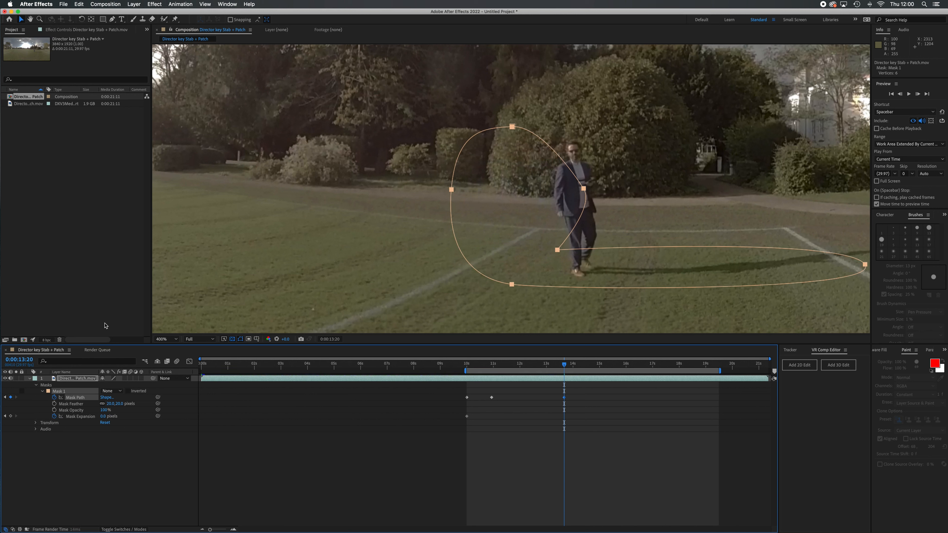
key(Right)
key(Right)
key(Right)
key(Right)
key(Right)
key(Right)
key(Right)
key(Right)
key(Right)
key(Right)
key(Right)
key(Right)
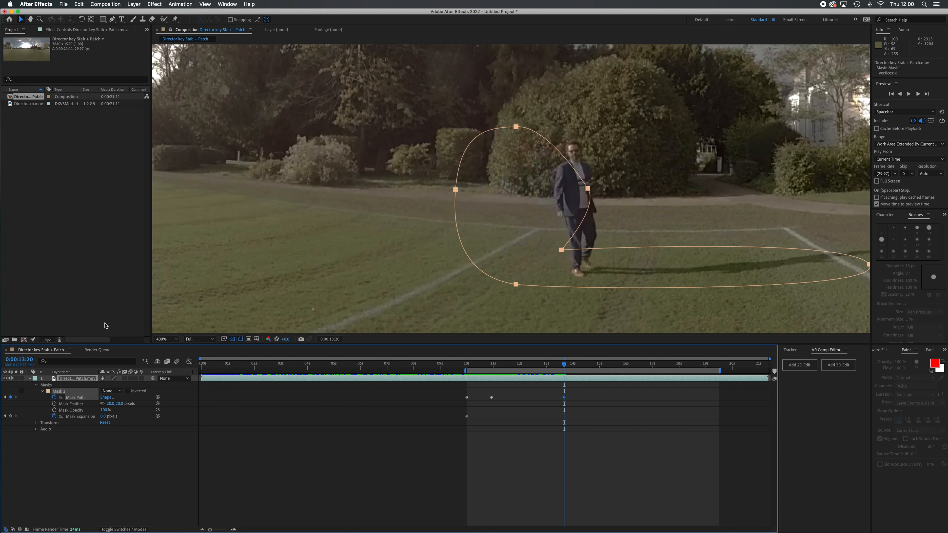
key(Right)
key(Right)
key(Right)
key(Right)
key(Right)
key(Right)
key(Right)
key(Right)
key(Right)
key(Right)
key(Right)
key(Right)
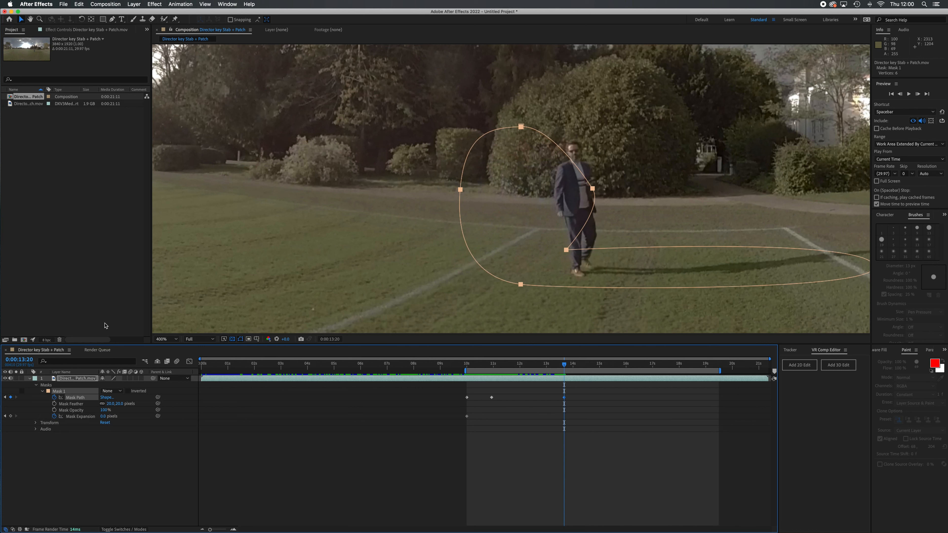
key(Right)
key(Right)
key(Right)
key(Right)
key(Right)
key(Right)
key(Right)
key(Right)
key(Right)
key(Right)
key(Right)
key(Right)
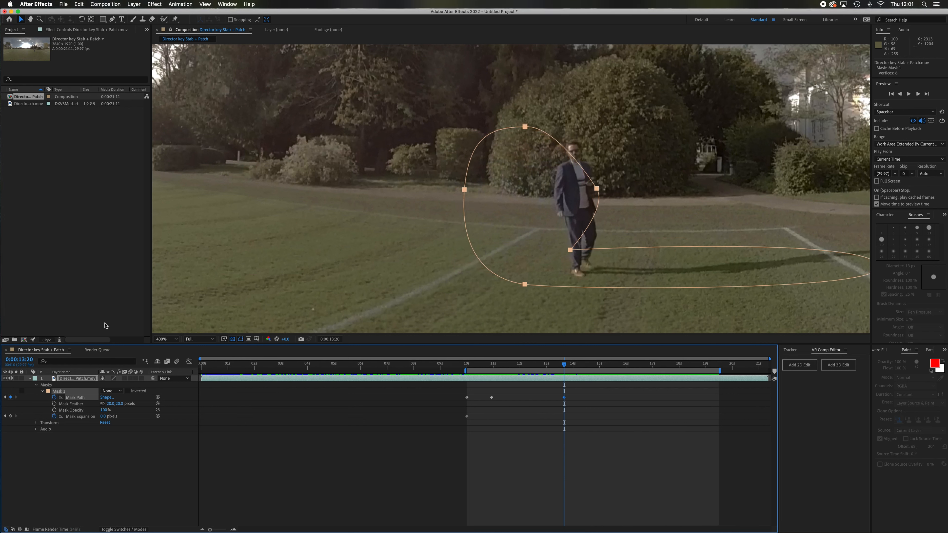
key(Right)
key(Right)
key(Right)
key(Right)
key(Right)
key(Right)
key(Right)
key(Right)
key(Right)
key(Right)
key(Right)
key(Right)
key(Right)
key(Right)
key(Right)
key(Right)
key(Right)
key(Right)
key(Right)
key(Right)
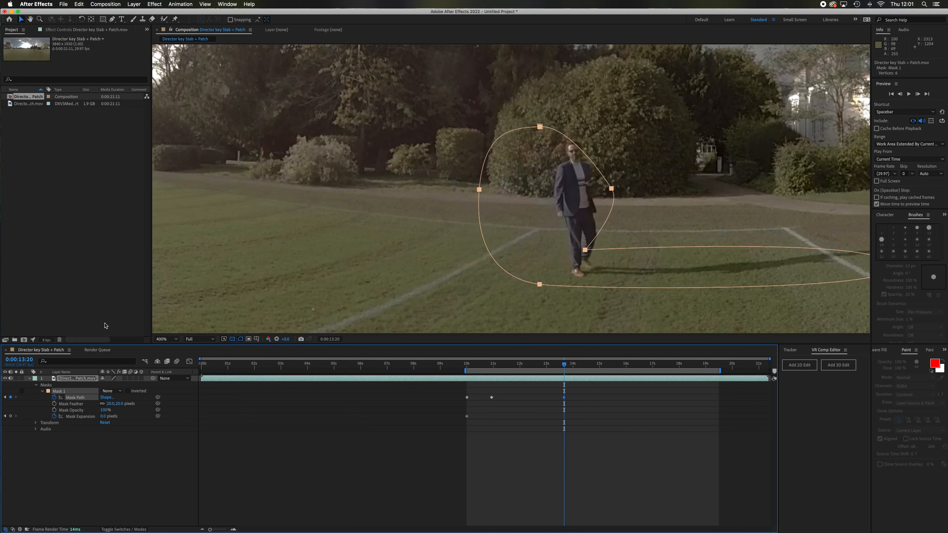
key(Right)
key(Right)
key(Right)
key(Right)
key(Right)
key(Right)
key(Right)
key(Right)
key(Right)
key(Right)
key(Right)
key(Right)
key(Right)
key(Right)
key(Right)
key(Right)
key(Right)
key(Right)
key(Right)
key(Right)
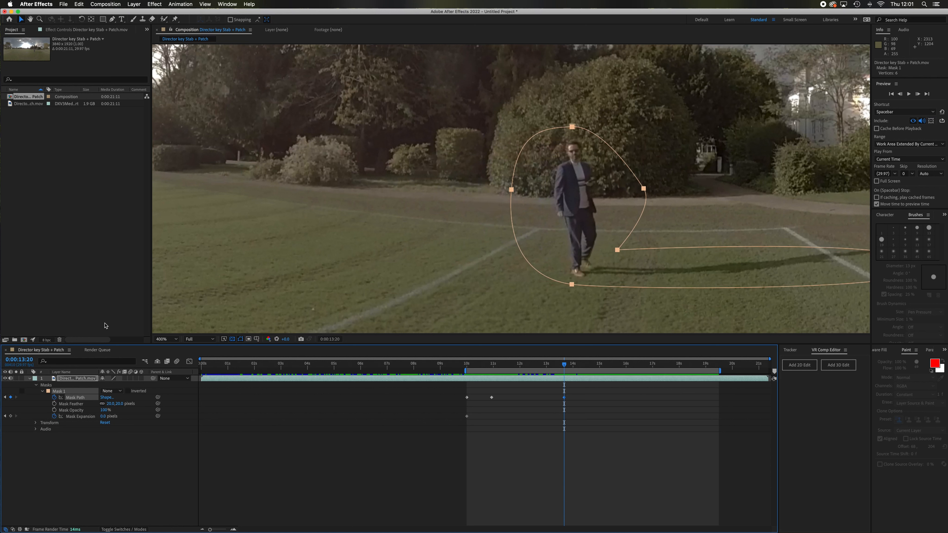
key(Left)
- Reshape the shadow part of the mask by moving its far end point up and inward and adjusting the curve below the man's feet
key(h)
drag(702, 304, 516, 297)
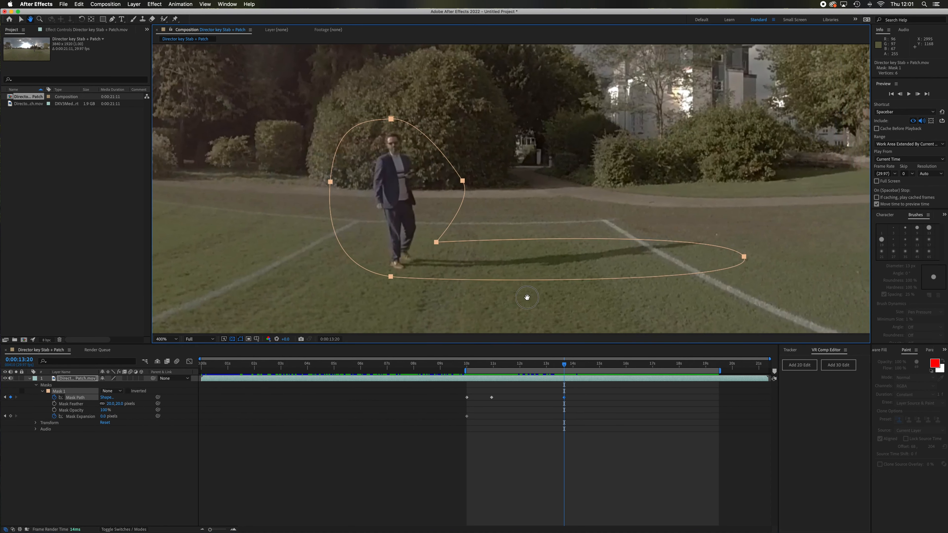
key(v)
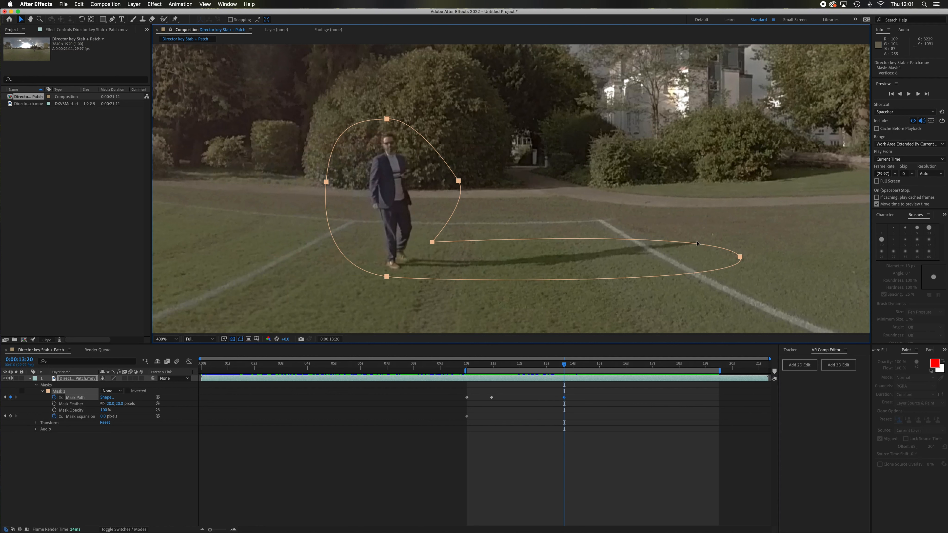
click(553, 272)
drag(743, 257, 729, 243)
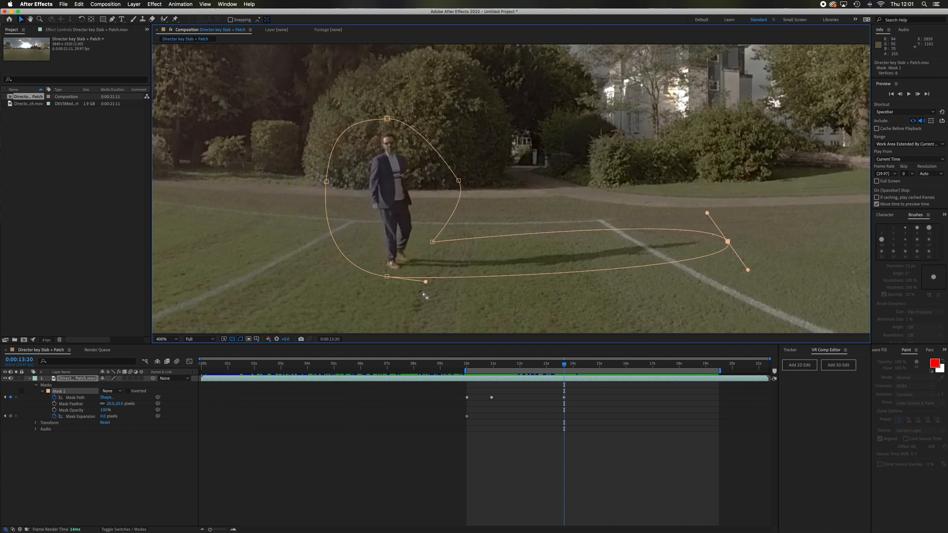
drag(427, 285, 428, 290)
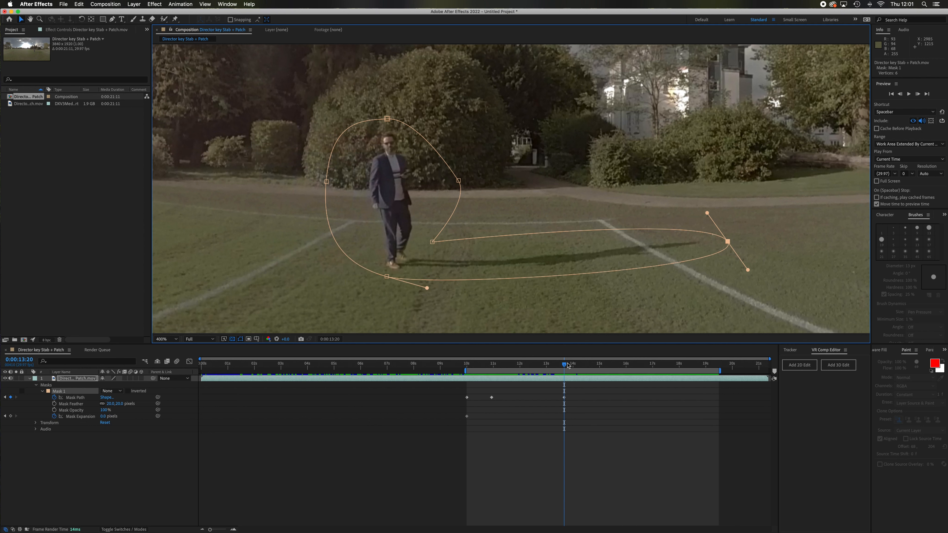
- Add a Mask Path keyframe at 0:00:14:26 with the current mask shape
drag(563, 368, 596, 369)
click(10, 397)
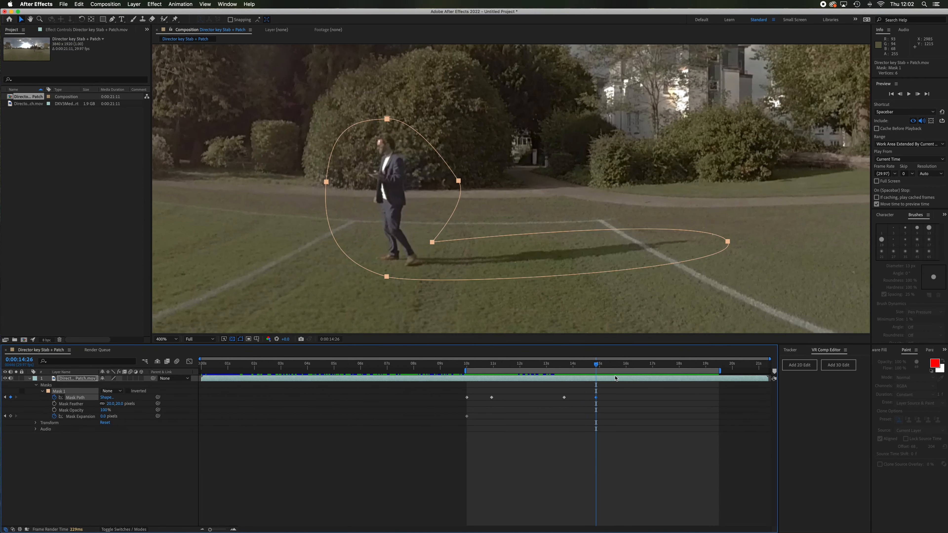
- Keyframe the Mask Path at 0:00:18:22 by nudging the whole mask left until it surrounds the man and his shadow
key(comma)
drag(598, 367, 699, 383)
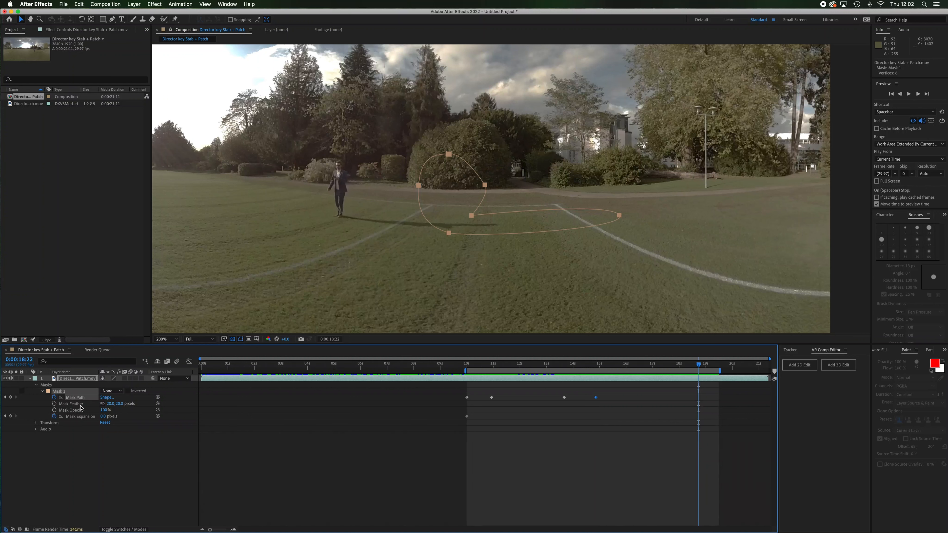
key(Left)
key(Left)
key(Left)
key(Left)
key(Left)
key(Left)
key(Left)
key(Left)
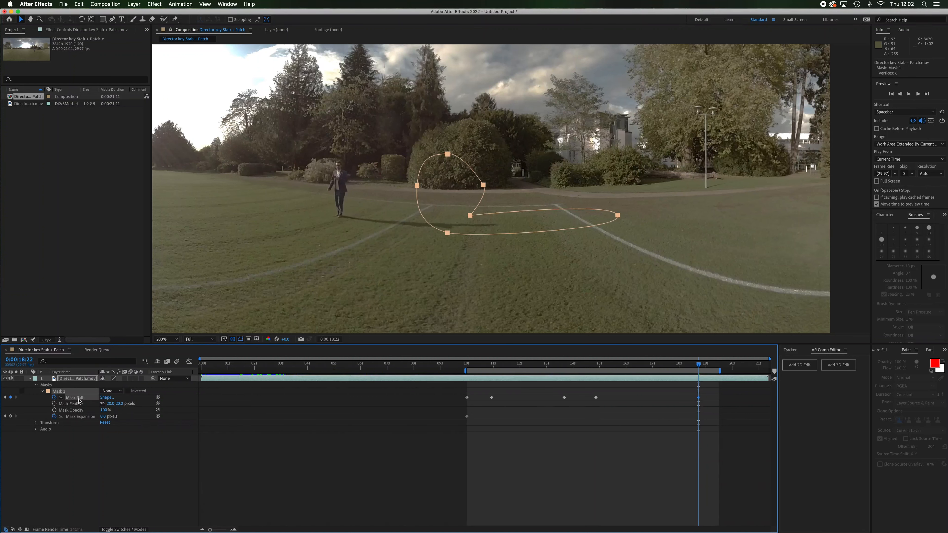
key(Left)
key(Left)
key(Left)
key(Left)
key(Left)
key(Left)
key(Left)
key(Left)
key(Left)
key(Left)
key(Left)
key(Left)
key(Left)
key(Left)
key(Left)
key(Left)
key(Left)
key(Left)
key(Left)
key(Left)
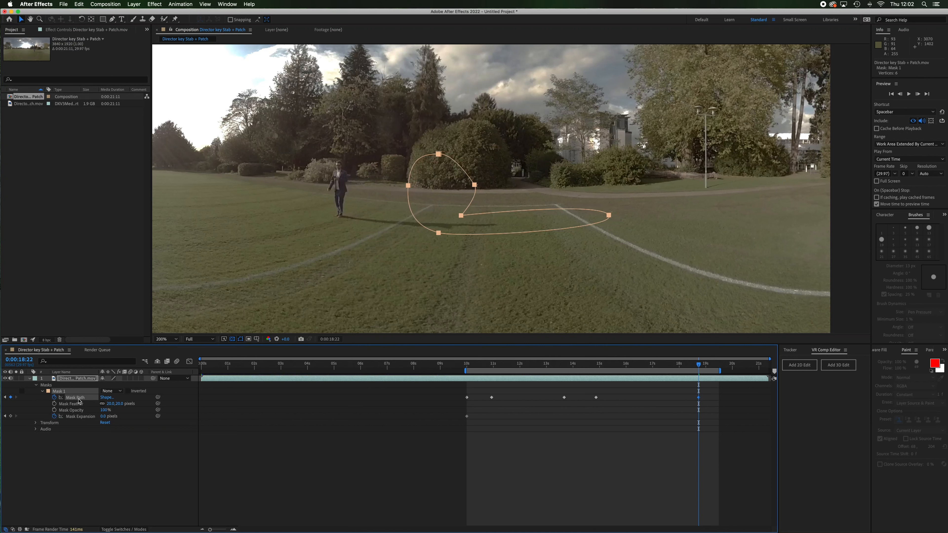
key(shift+Left)
key(shift+Left)
key(shift+Left)
key(shift+Left)
key(shift+Left)
key(shift+Left)
key(shift+Left)
key(shift+Left)
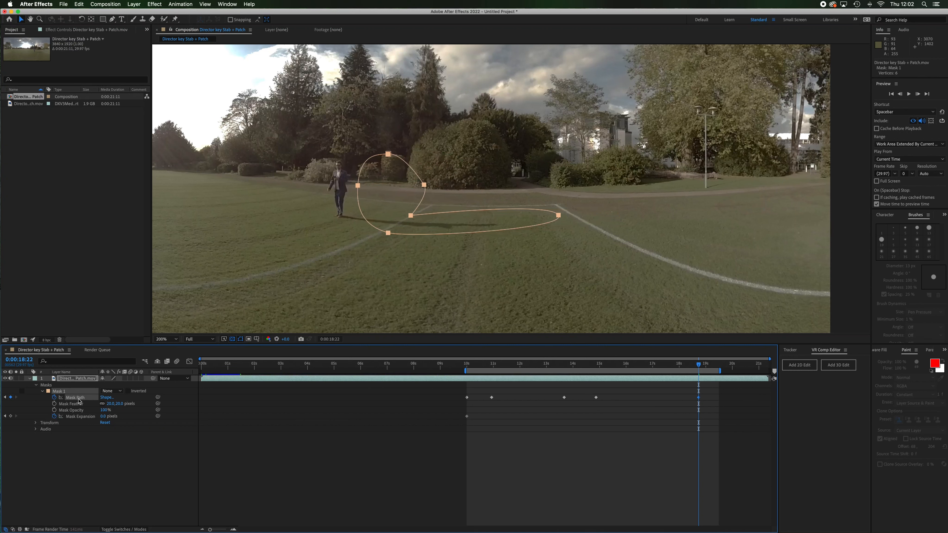
key(shift+Left)
key(shift+Left)
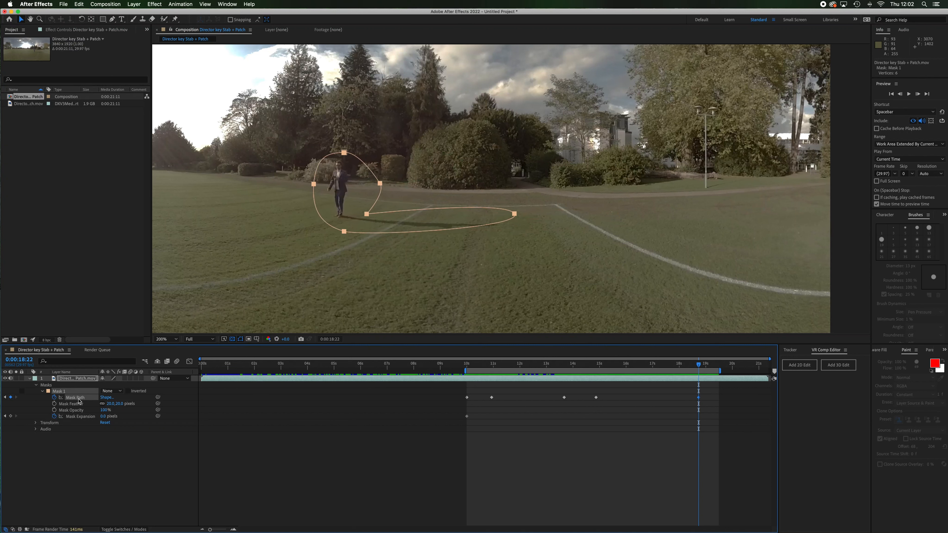
- Reshape the shadow part of the mask at 0:00:18:22 by raising its inner corner slightly and lowering its far end point
click(391, 230)
drag(367, 214, 368, 210)
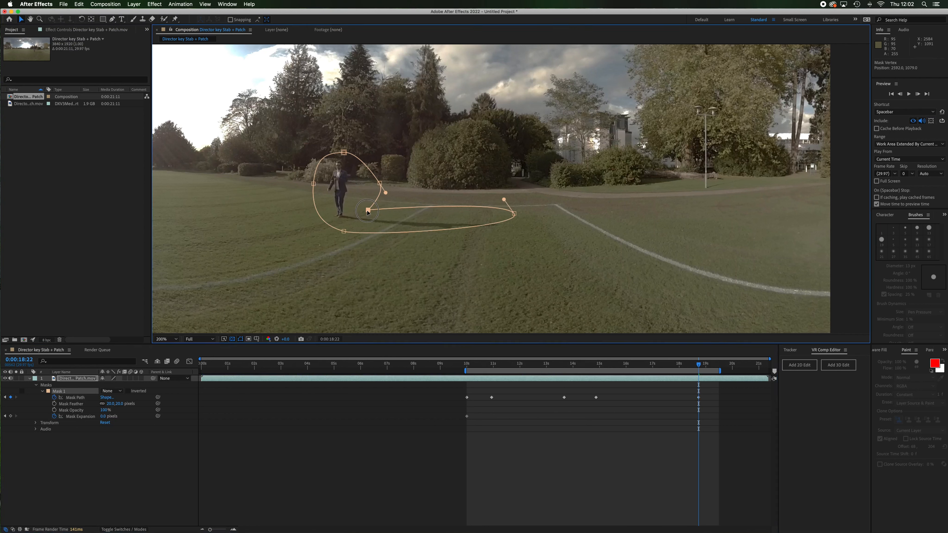
drag(514, 216, 513, 227)
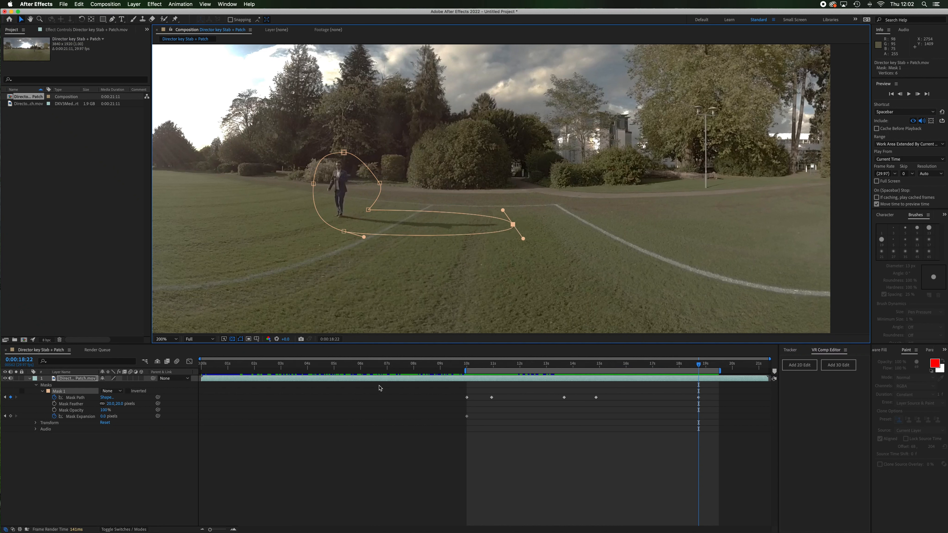
- Return to 0:00:10:00 and set the mode of Mask 1 to Subtract
drag(699, 366, 467, 386)
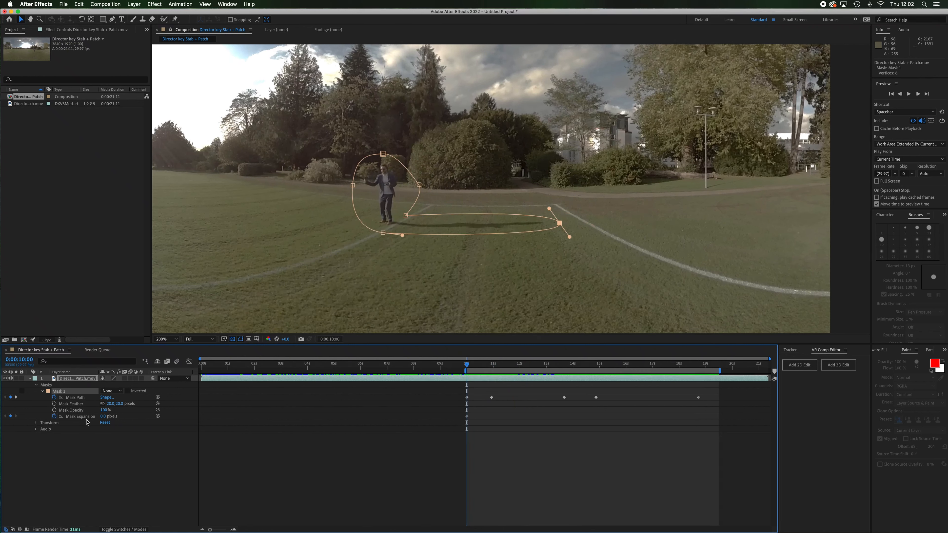
click(119, 390)
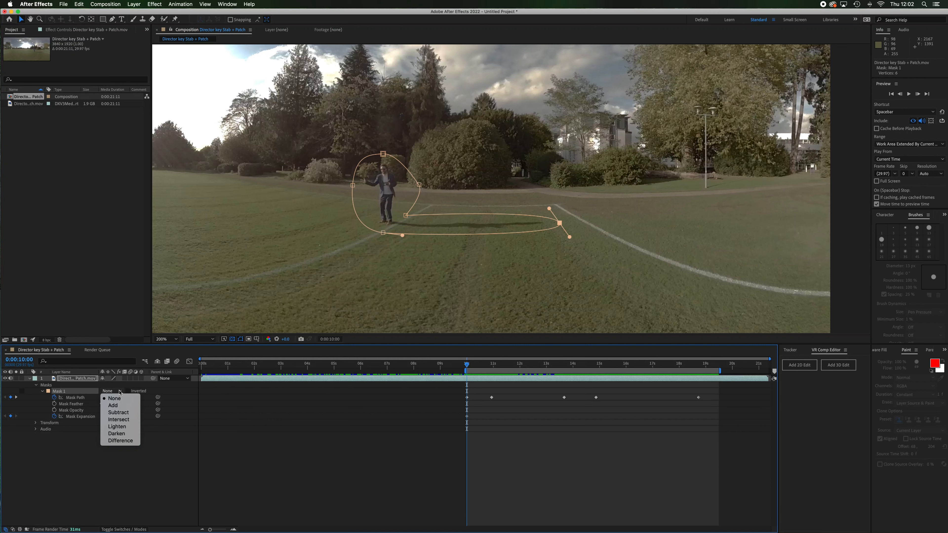
click(118, 412)
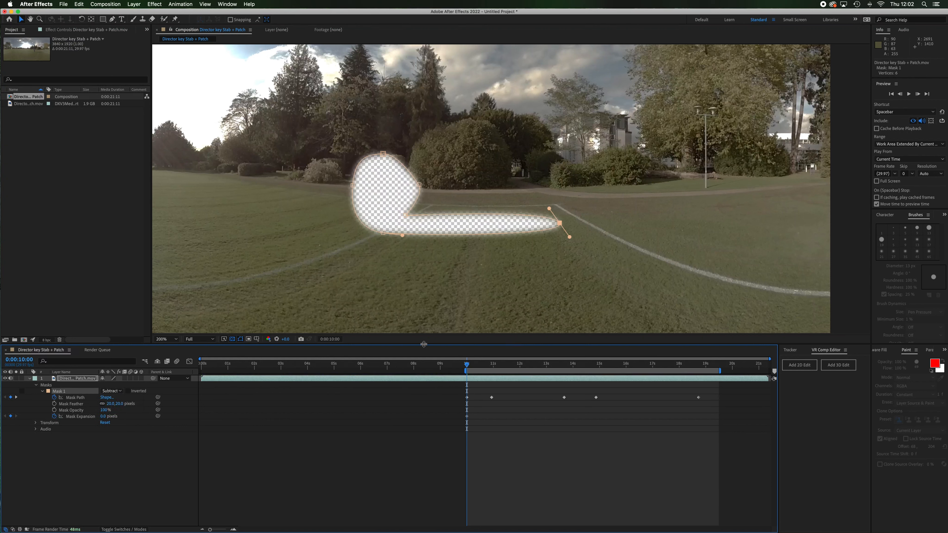
- Play back the work area to check how the cut-out follows the man and his shadow
click(320, 304)
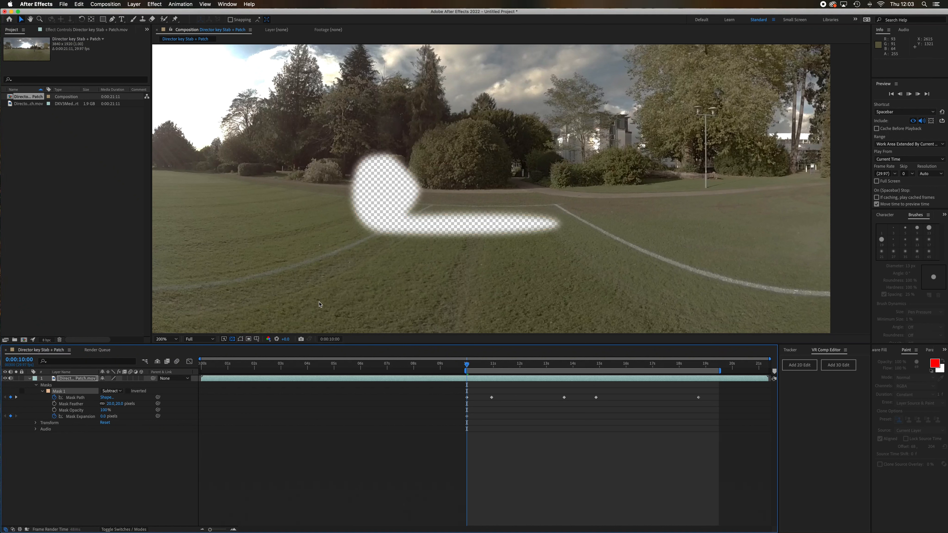
key(space)
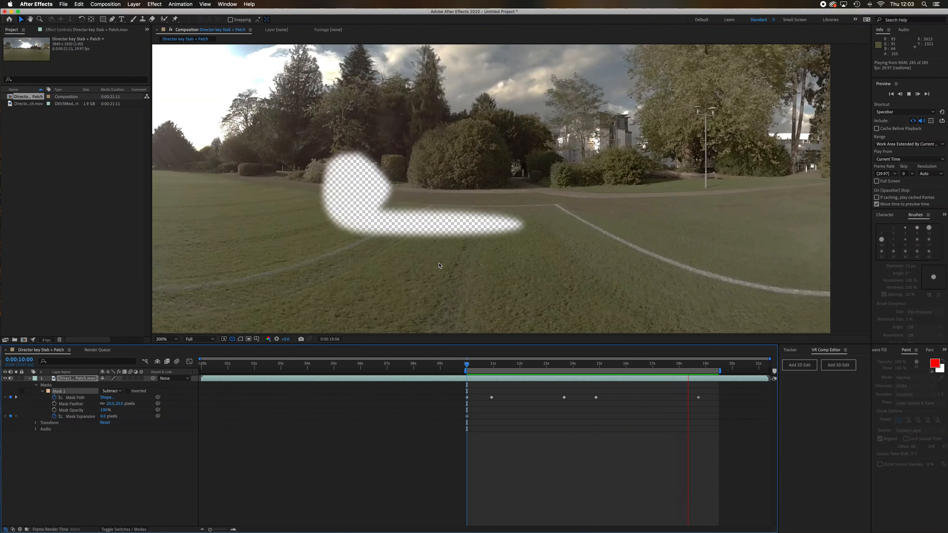
key(space)
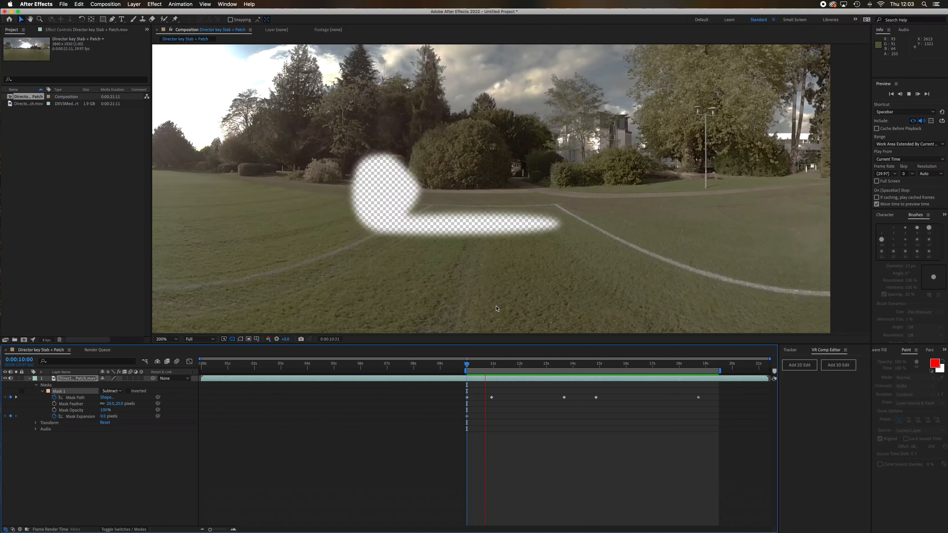
- Go to 0:00:10:01 and bring up the Content-Aware Fill settings
drag(486, 366, 468, 368)
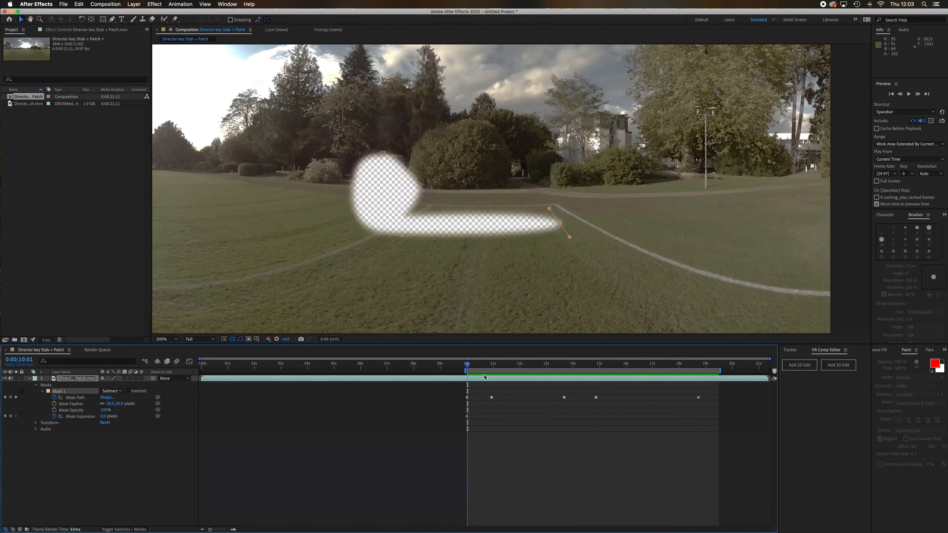
click(883, 351)
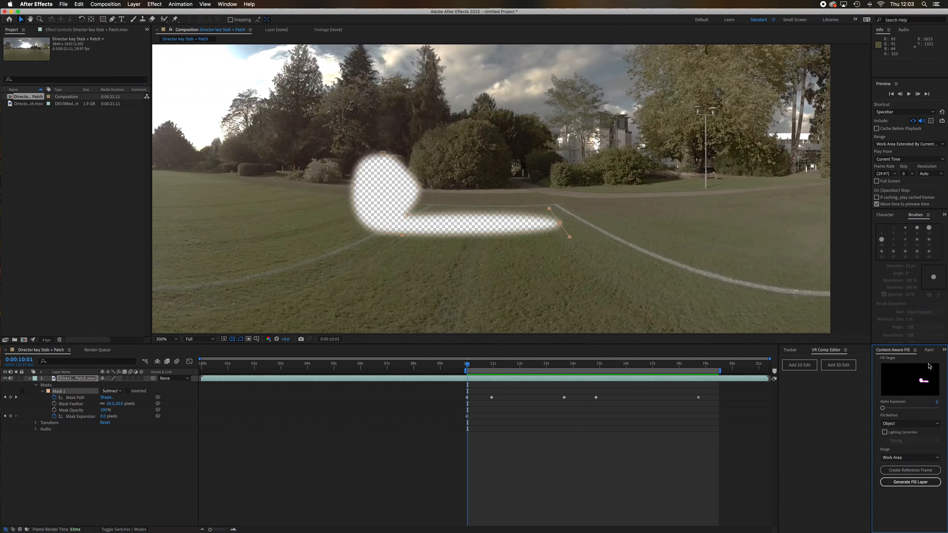
click(227, 5)
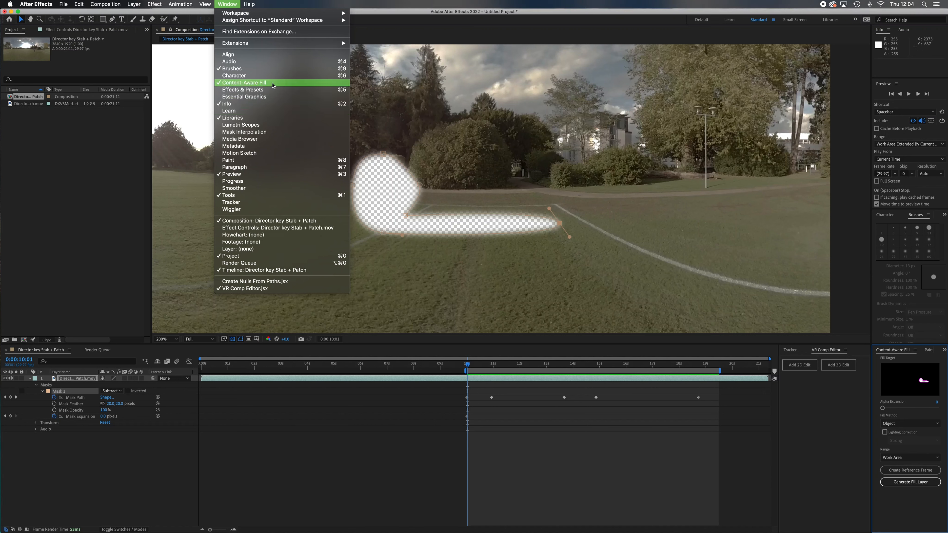
click(264, 85)
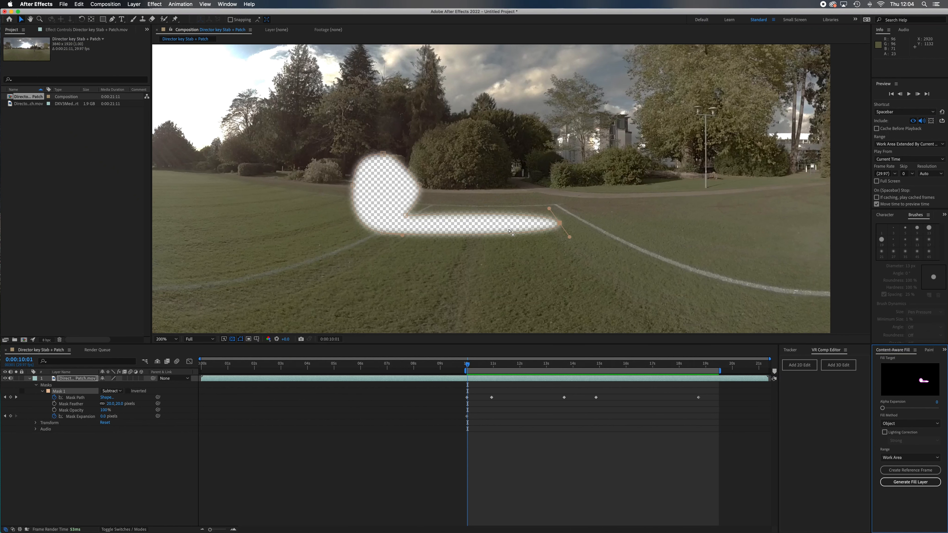
- Generate a Content-Aware Fill layer using the Object method over the work area, saving the project as "Director patch"
key(comma)
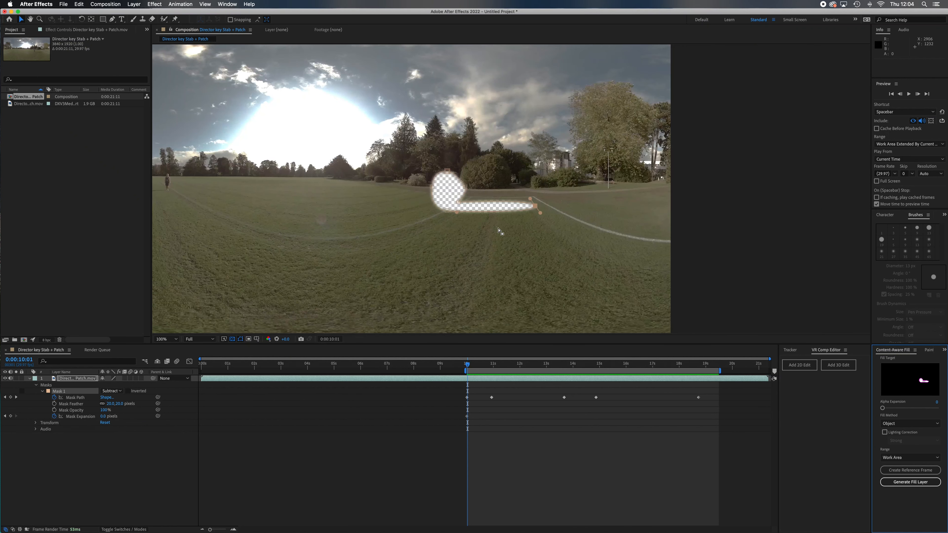
key(h)
drag(398, 243, 536, 244)
key(v)
key(comma)
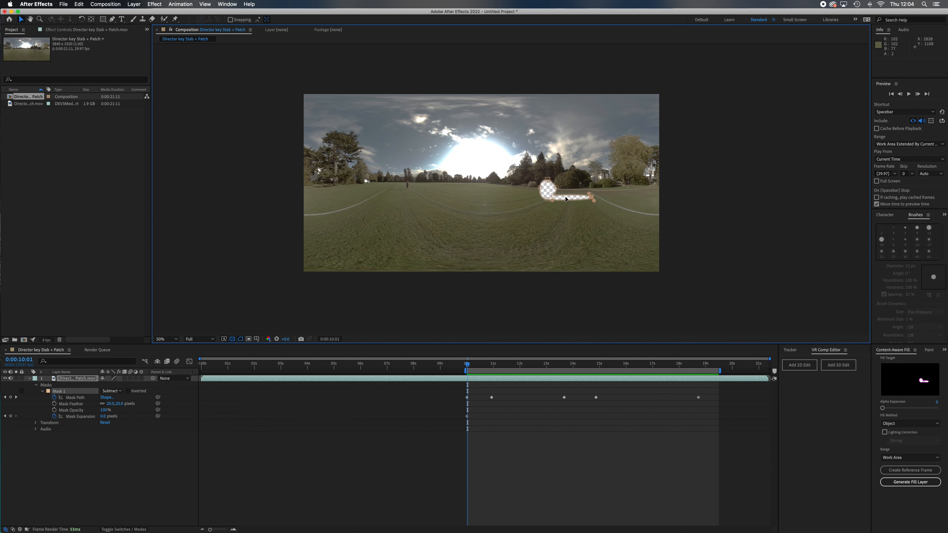
scroll(566, 199, up, 2)
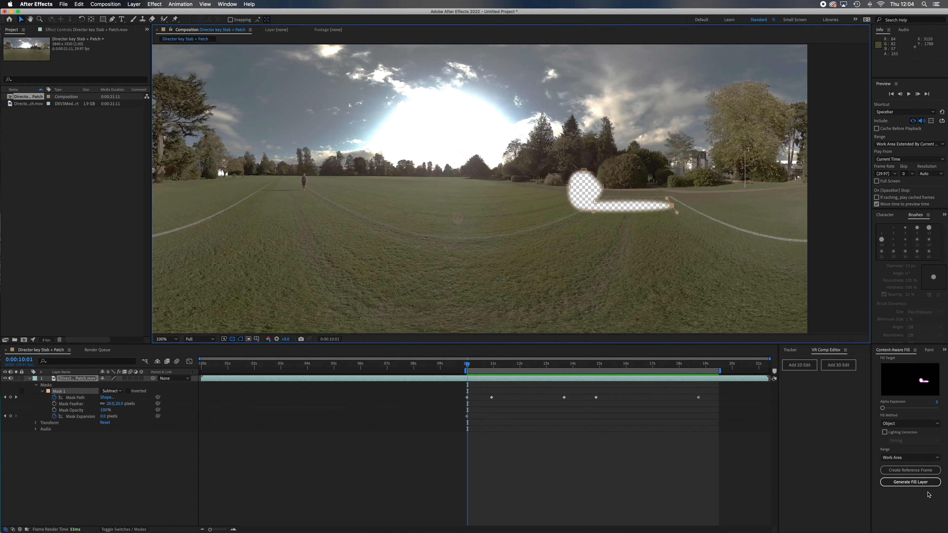
click(922, 484)
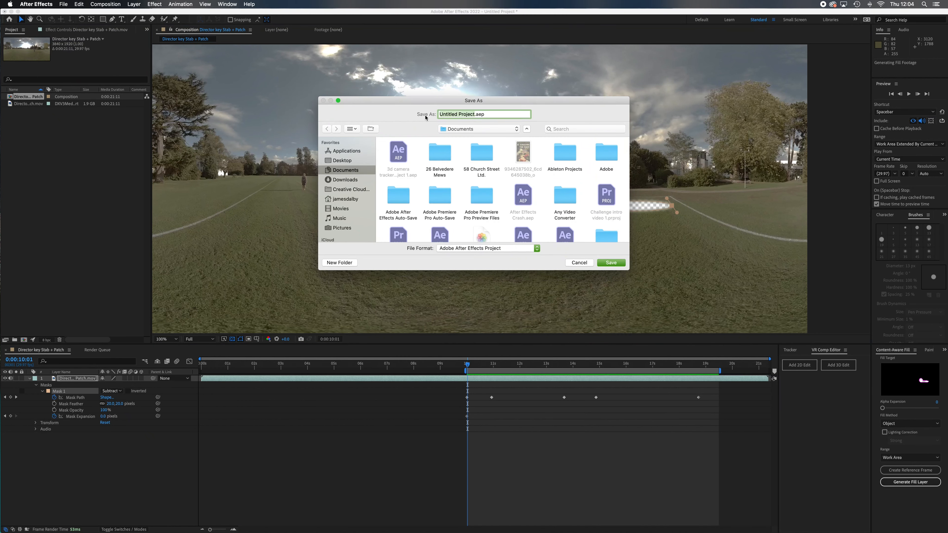
text(Director patch)
click(611, 262)
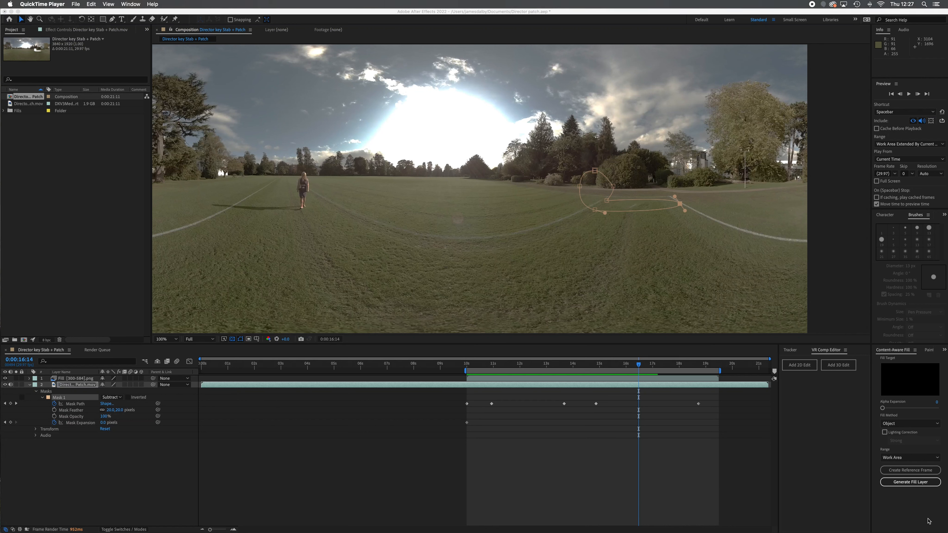
- Play back the filled work area from 0:00:10:00 to check the patch over the man and his shadow
click(639, 368)
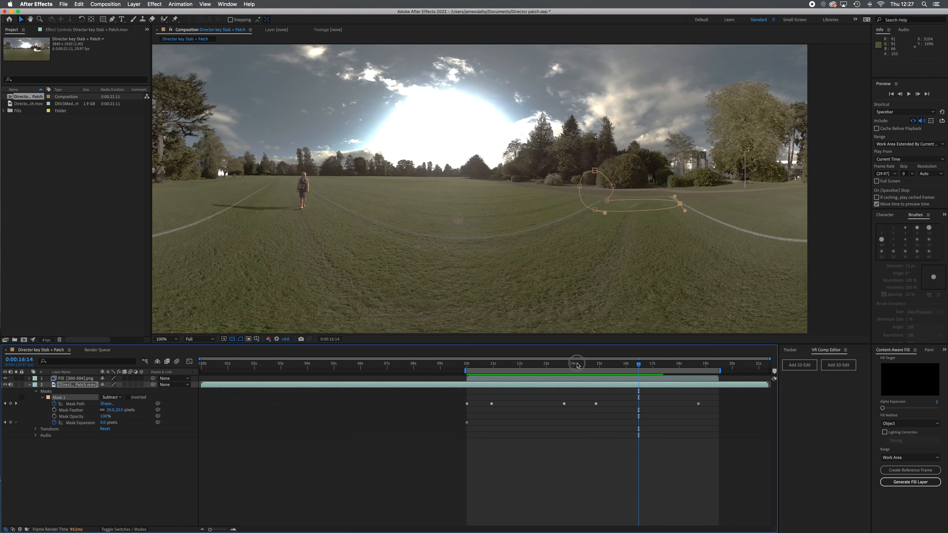
drag(486, 368, 464, 369)
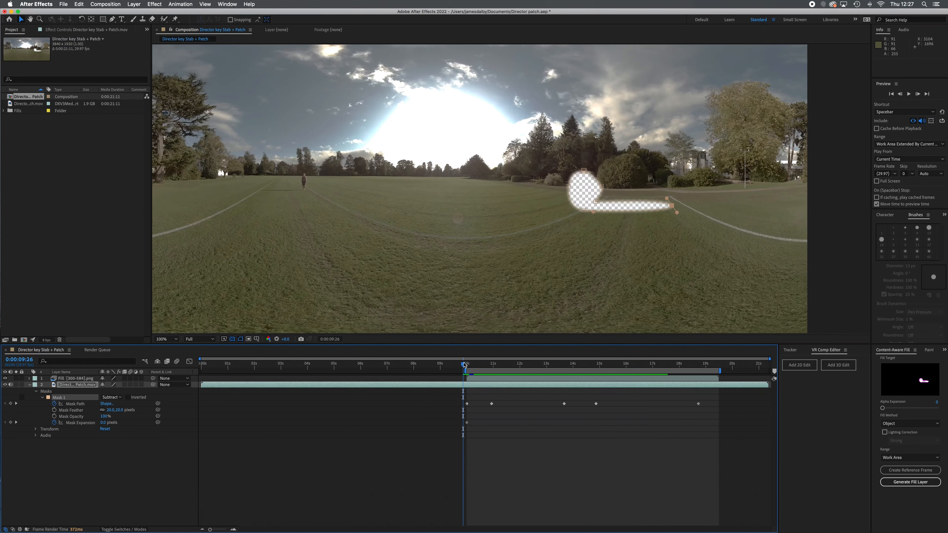
drag(464, 365, 467, 366)
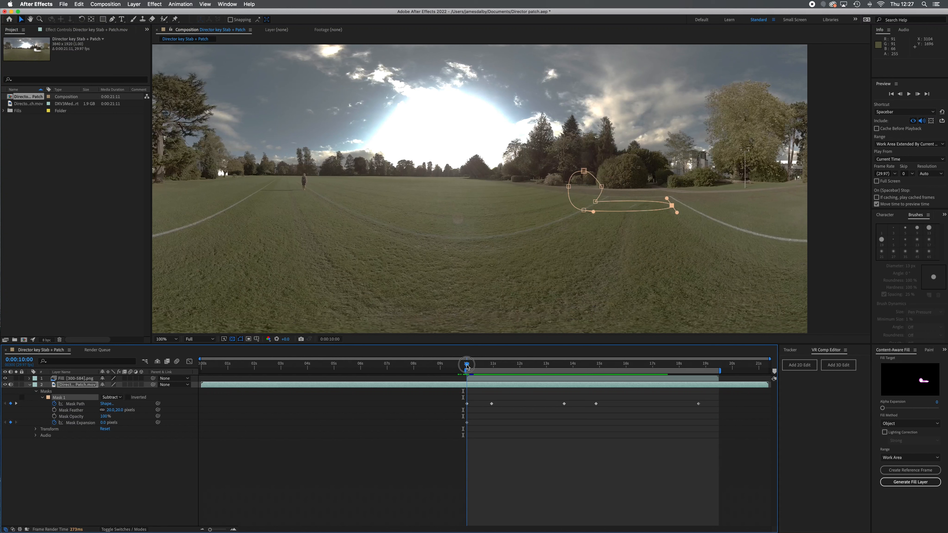
key(space)
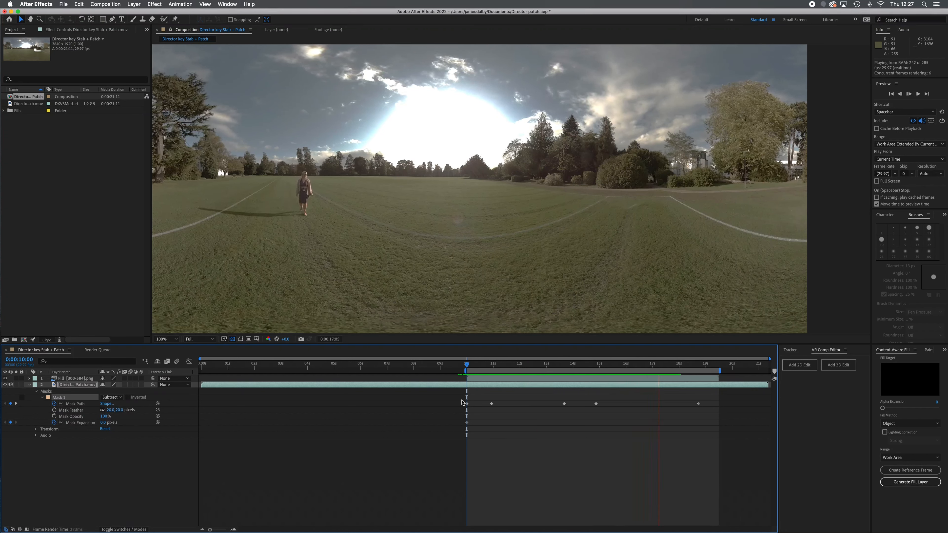
key(space)
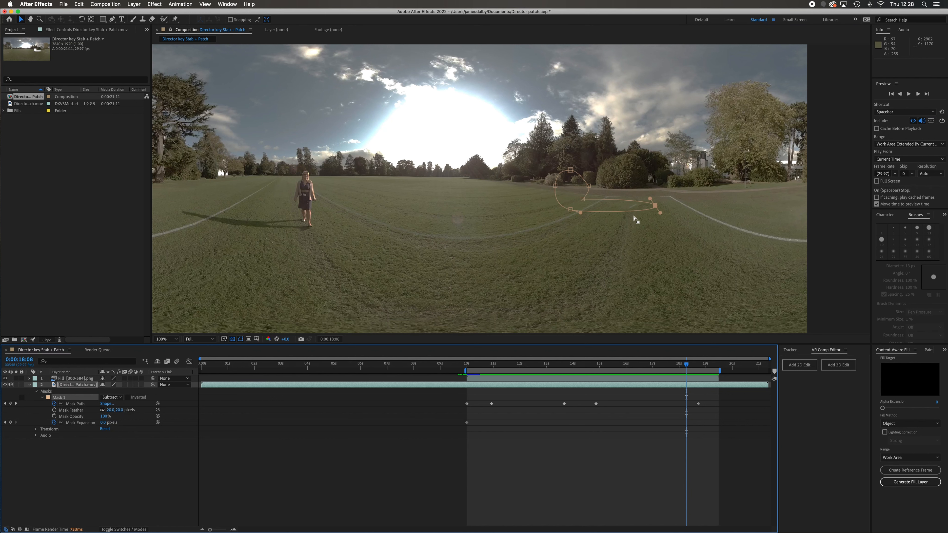
- Inspect the filled area up close, return to 0:00:10:00 and add a 2D edit of the patched composition with VR Comp Editor
key(period)
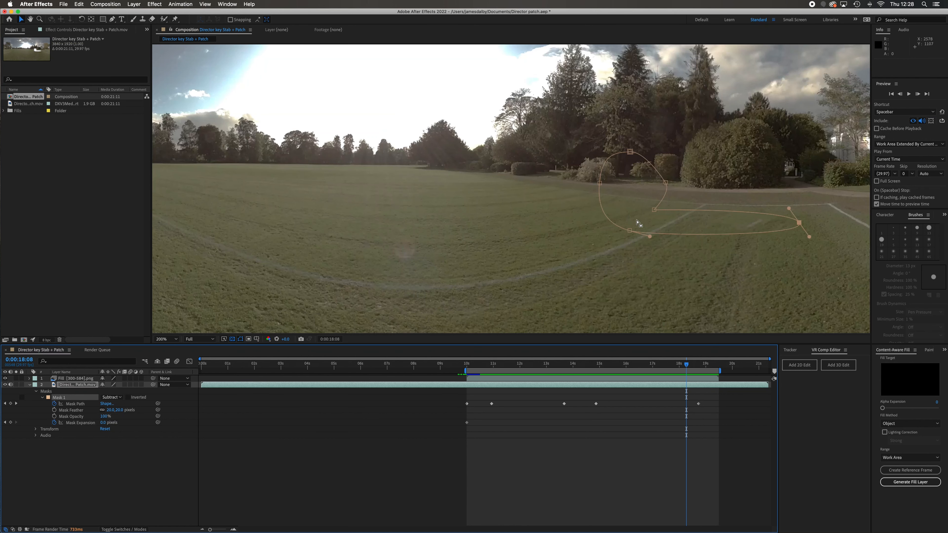
drag(719, 259, 607, 229)
key(v)
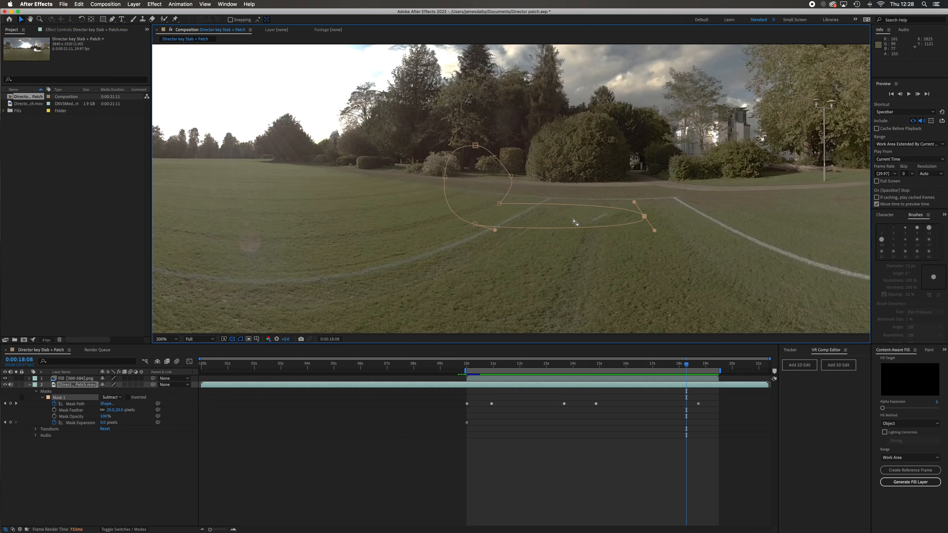
drag(688, 368, 466, 381)
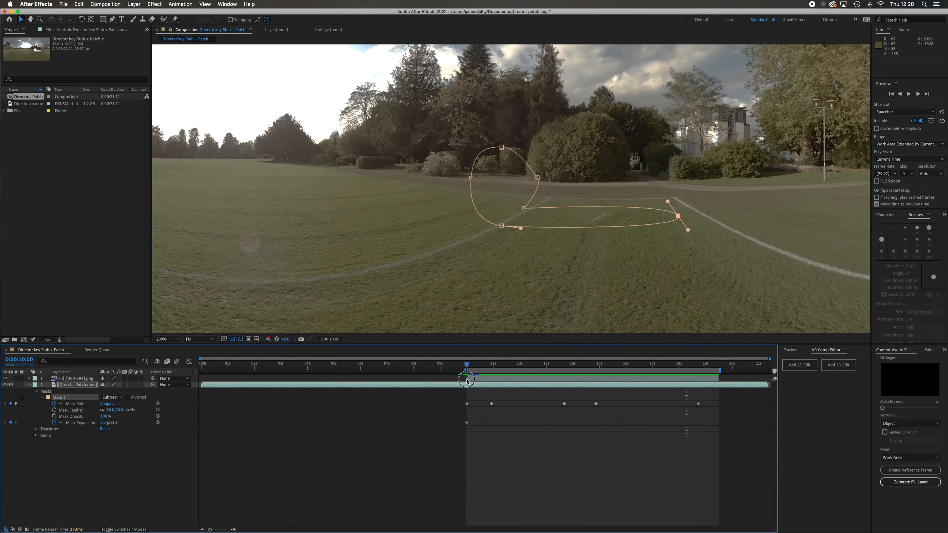
click(806, 368)
click(472, 309)
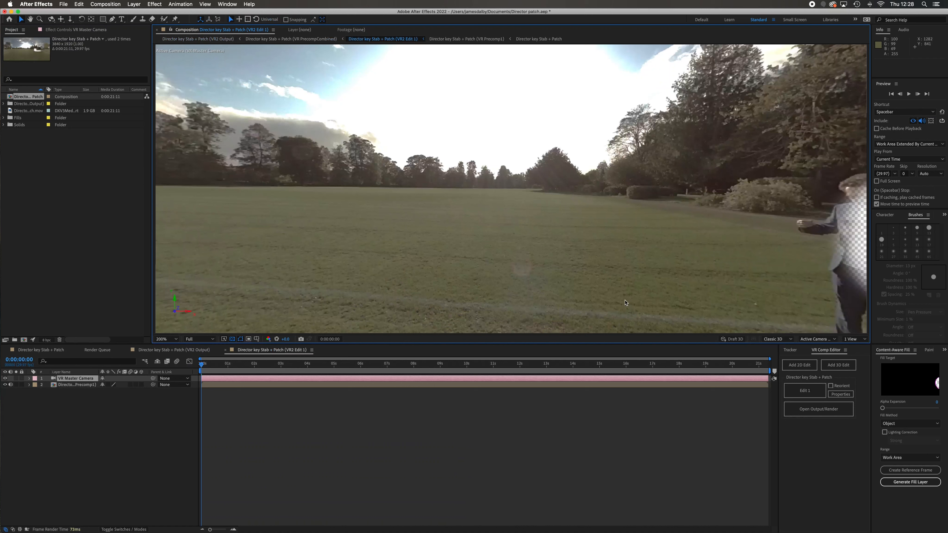
- Go to 0:00:10:02 in the 2D edit and rotate the VR Master Camera to face the patched grass between the white lines
click(284, 364)
drag(287, 365, 468, 371)
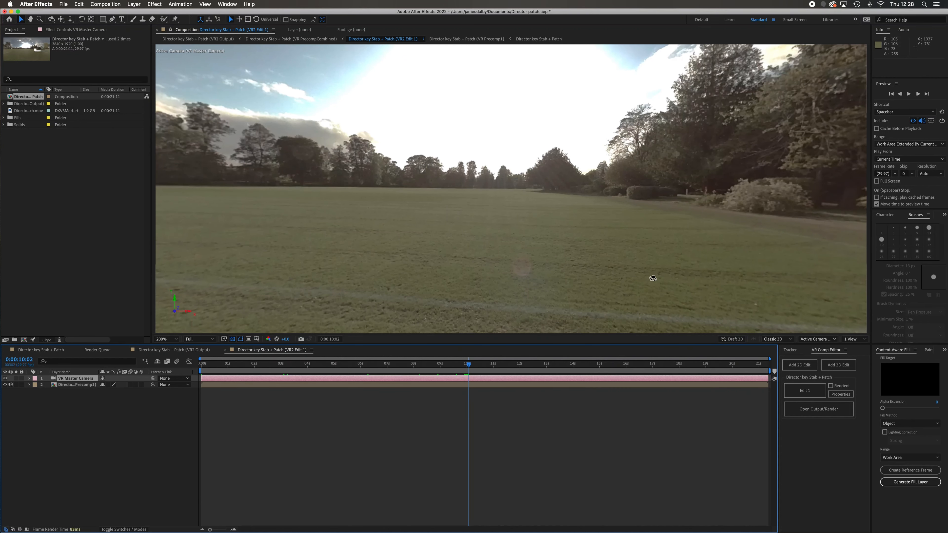
key(c)
drag(571, 233, 508, 288)
drag(421, 239, 418, 228)
key(v)
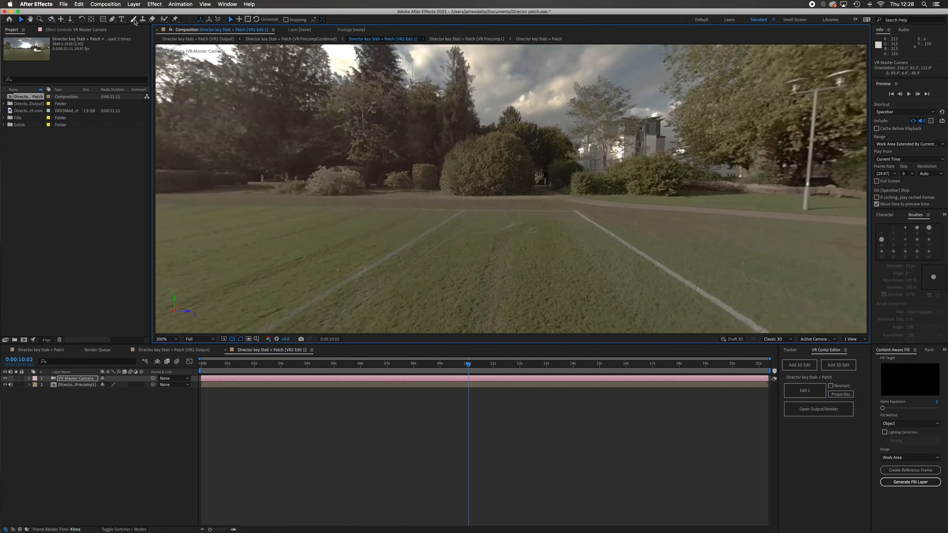
- Open the VR Precomp1 layer with the Clone Stamp tool and clone nearby grass over the patched area between the white lines
click(143, 19)
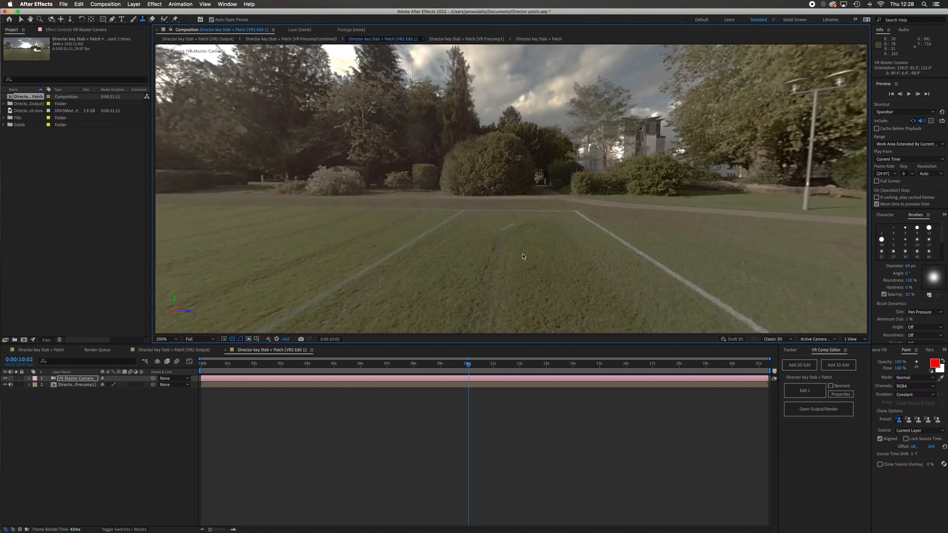
click(524, 257)
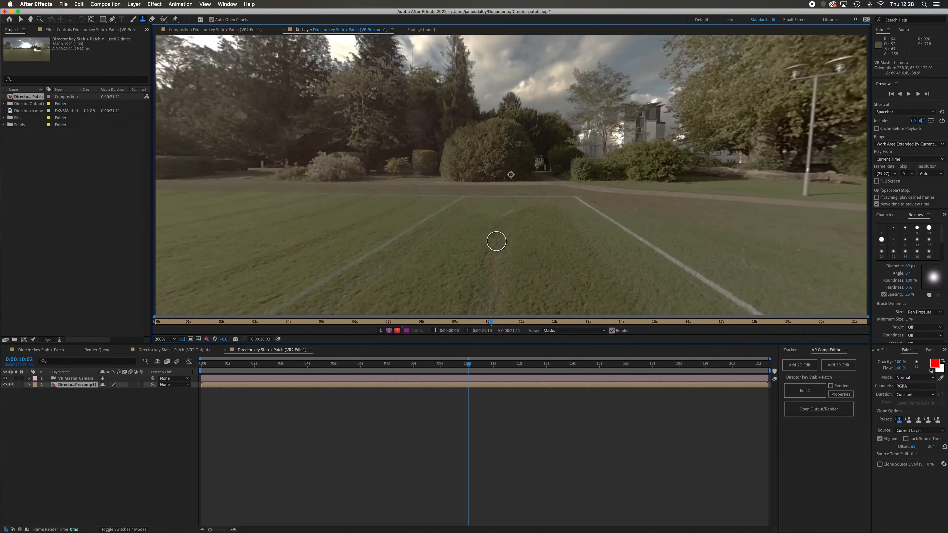
key(alt)
alt+click(497, 240)
drag(506, 217, 508, 212)
alt+click(527, 238)
mouse_move(527, 213)
mouse_down()
mouse_move(545, 227)
mouse_move(527, 214)
mouse_move(503, 238)
mouse_move(490, 210)
mouse_move(475, 216)
mouse_move(464, 240)
mouse_up()
alt+click(548, 217)
alt+click(489, 210)
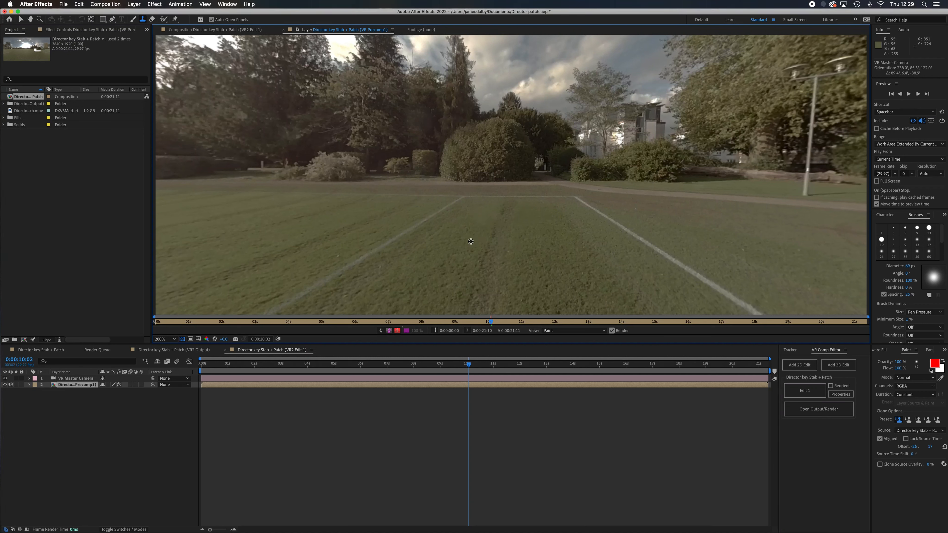
alt+click(469, 233)
alt+click(536, 235)
drag(526, 214, 524, 213)
key(comma)
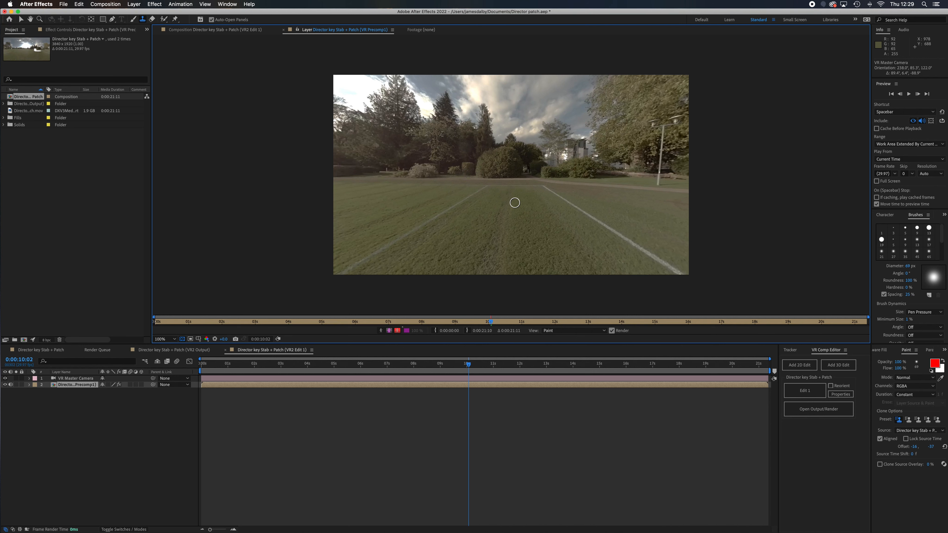
- Open the VR2 Output composition and play it from 0:00:10:02 to check the retouched patch across the whole panorama
click(808, 412)
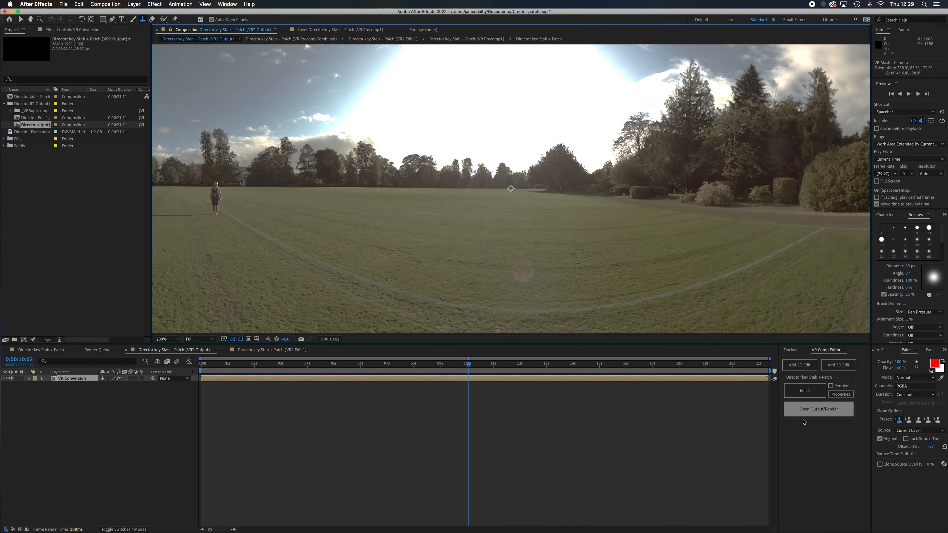
key(comma)
key(comma)
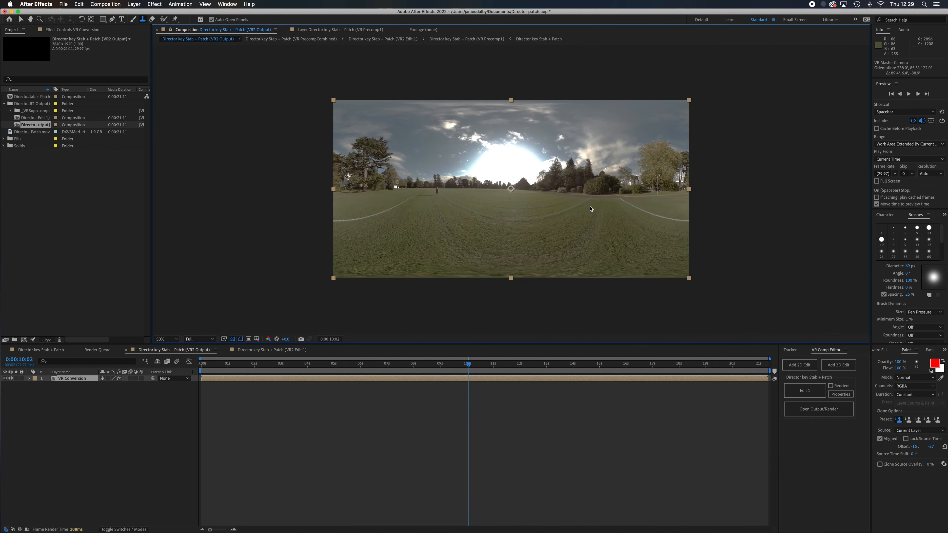
key(space)
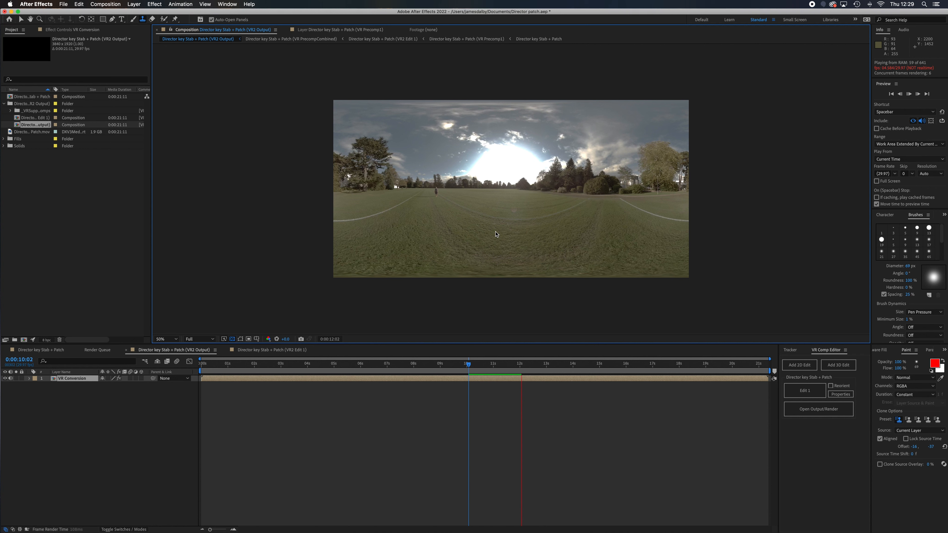
key(space)
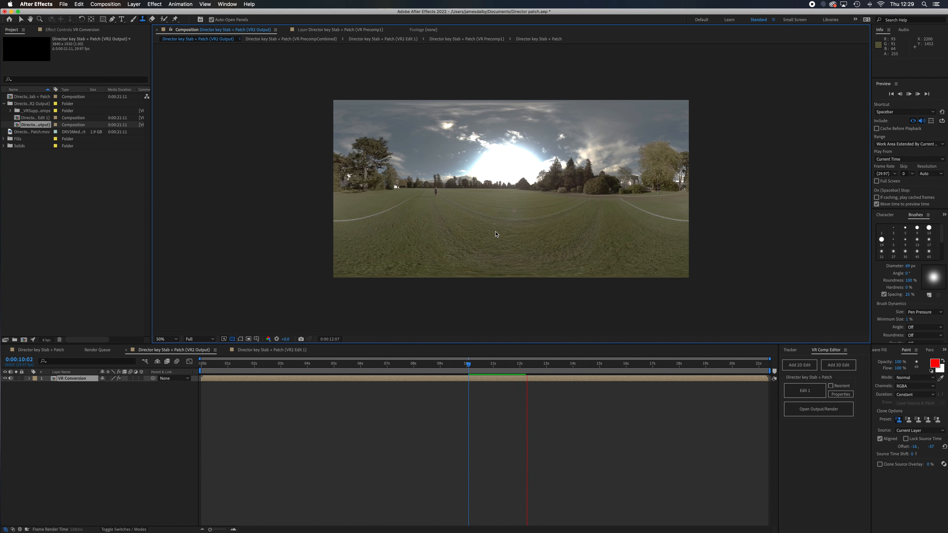